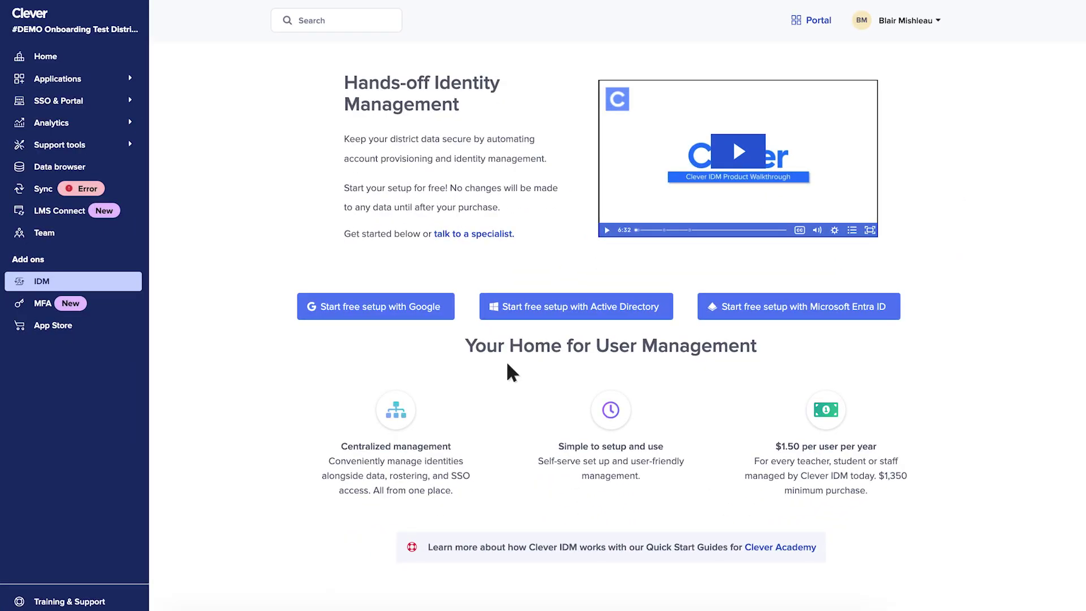
# - Start the free Google provisioning setup and connect the Google account
pyautogui.click(388, 314)
pyautogui.scroll(-3, 302, 425)
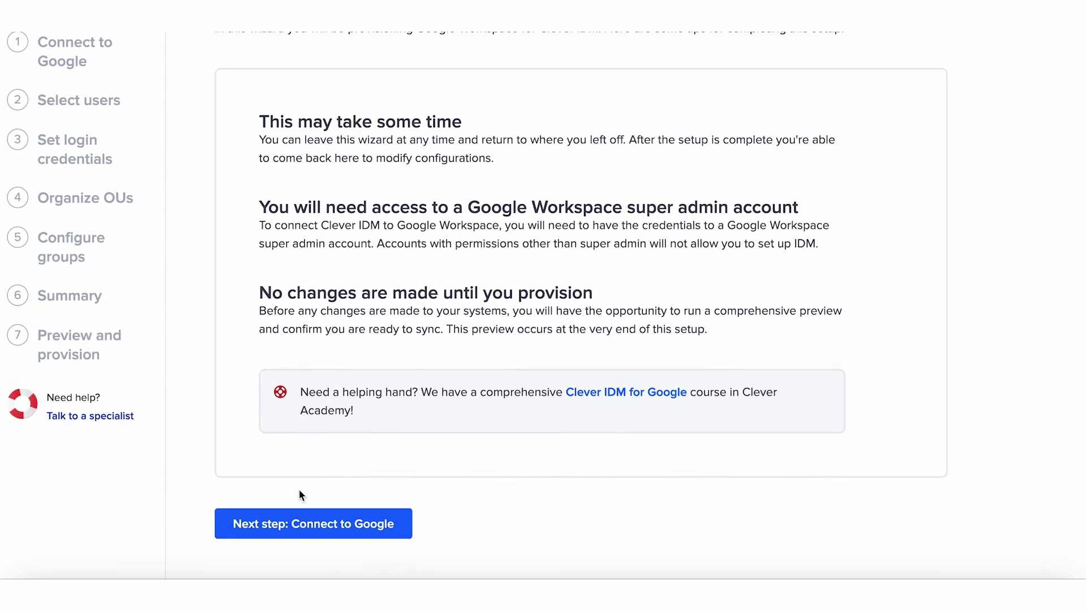
pyautogui.click(298, 523)
pyautogui.click(279, 236)
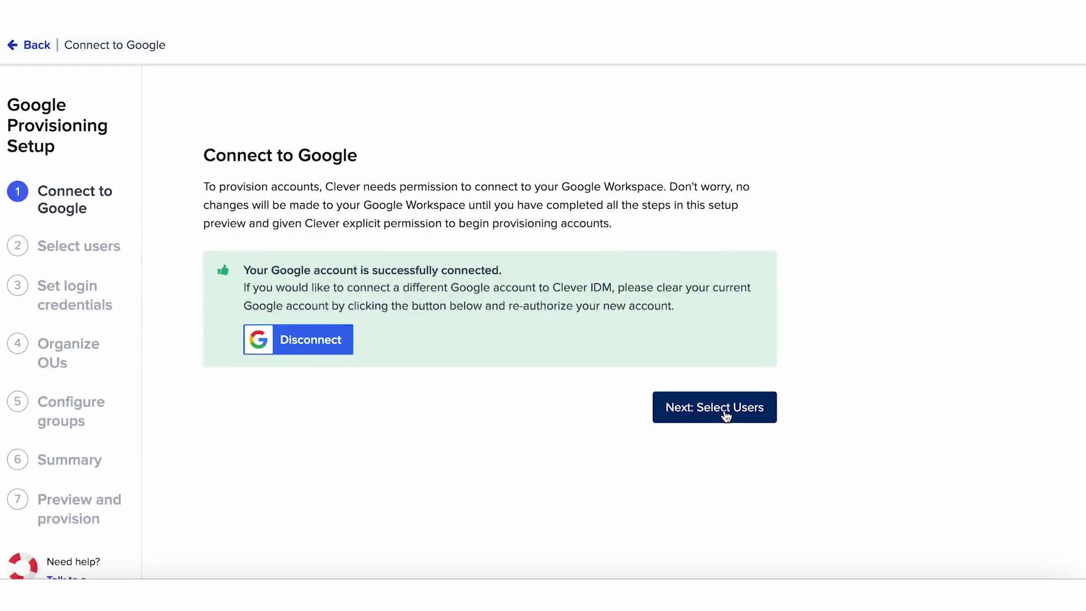
# - Select all students, all teachers and all staff for provisioning
pyautogui.click(723, 413)
pyautogui.click(236, 388)
pyautogui.click(236, 412)
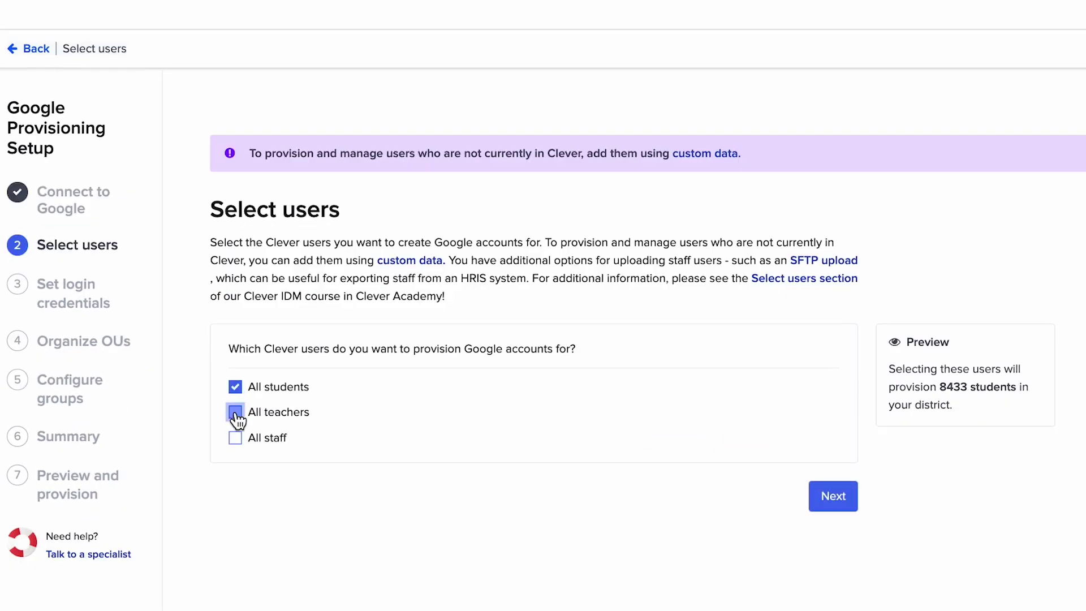
pyautogui.click(235, 437)
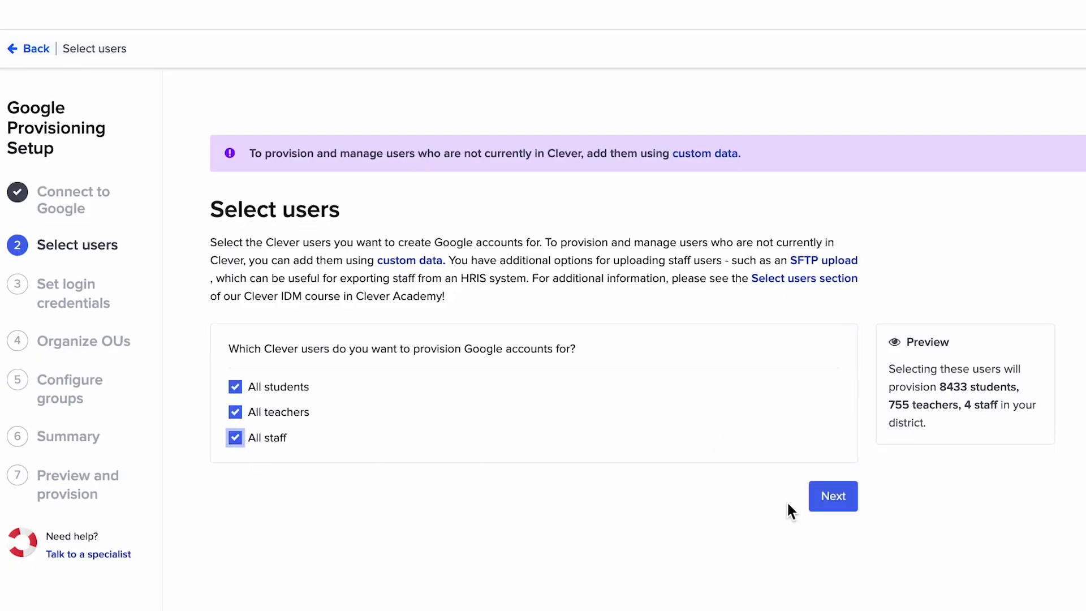
# - Set the graduation rollover date to 5/30/2025 and begin teacher login credentials
pyautogui.click(823, 497)
pyautogui.click(445, 604)
pyautogui.scroll(-5, 445, 560)
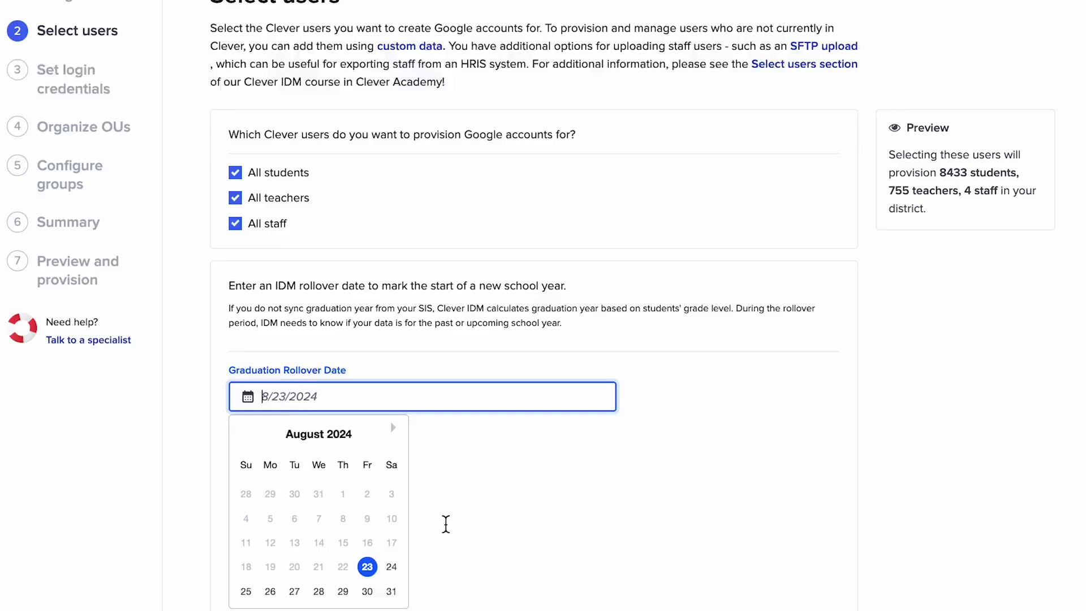
pyautogui.click(395, 341)
pyautogui.click(395, 341)
pyautogui.click(395, 341)
pyautogui.click(395, 341)
pyautogui.click(395, 341)
pyautogui.click(395, 339)
pyautogui.click(395, 339)
pyautogui.click(395, 339)
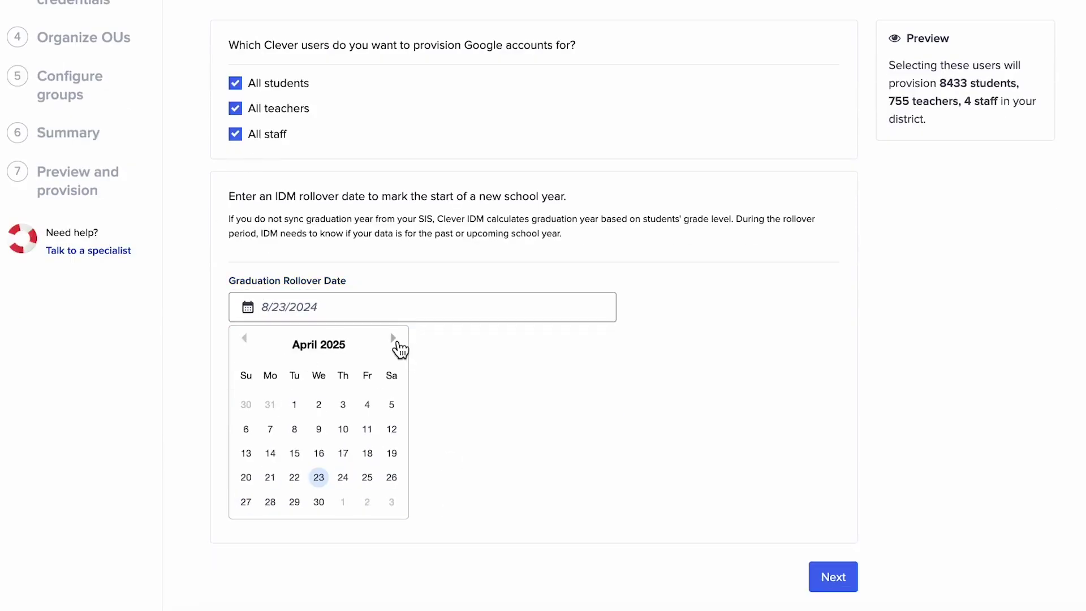
pyautogui.click(395, 339)
pyautogui.click(367, 502)
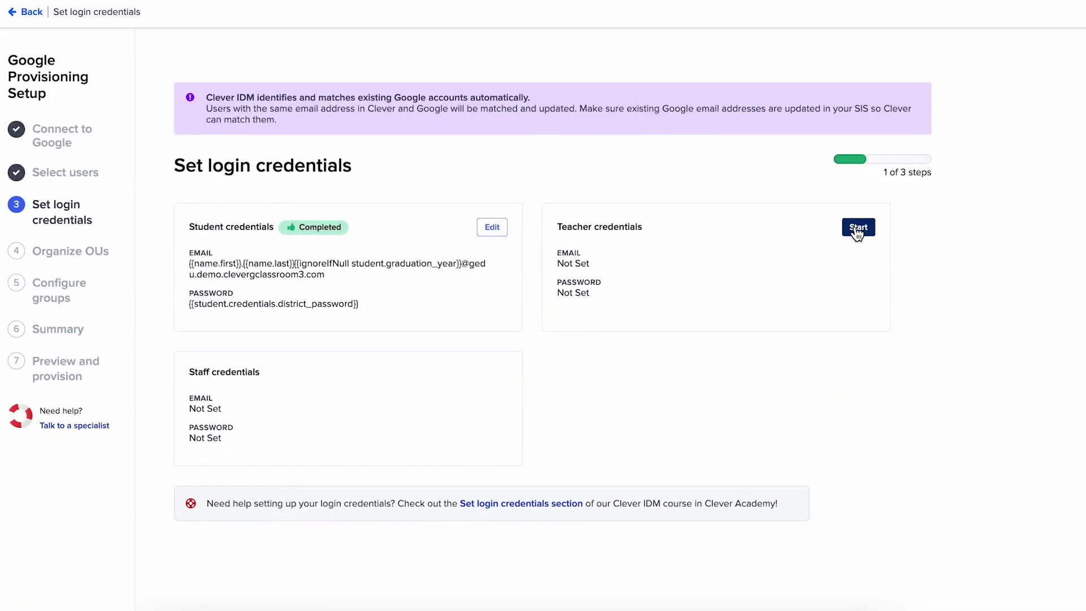
pyautogui.click(857, 228)
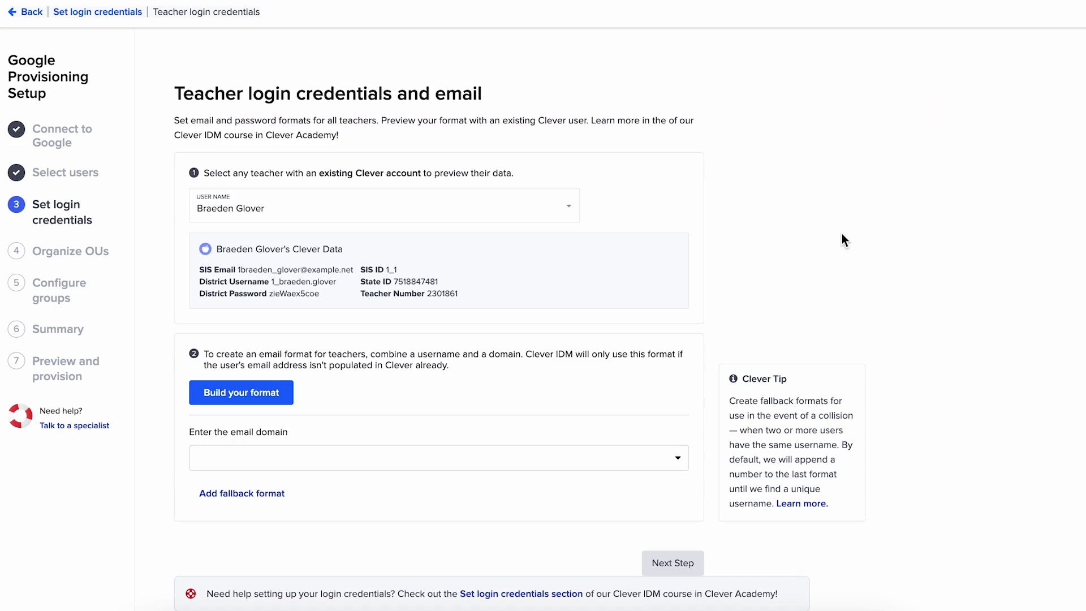
# - Set teacher emails to the premade name.first.name.last format and save it
pyautogui.click(278, 396)
pyautogui.click(297, 176)
pyautogui.click(293, 232)
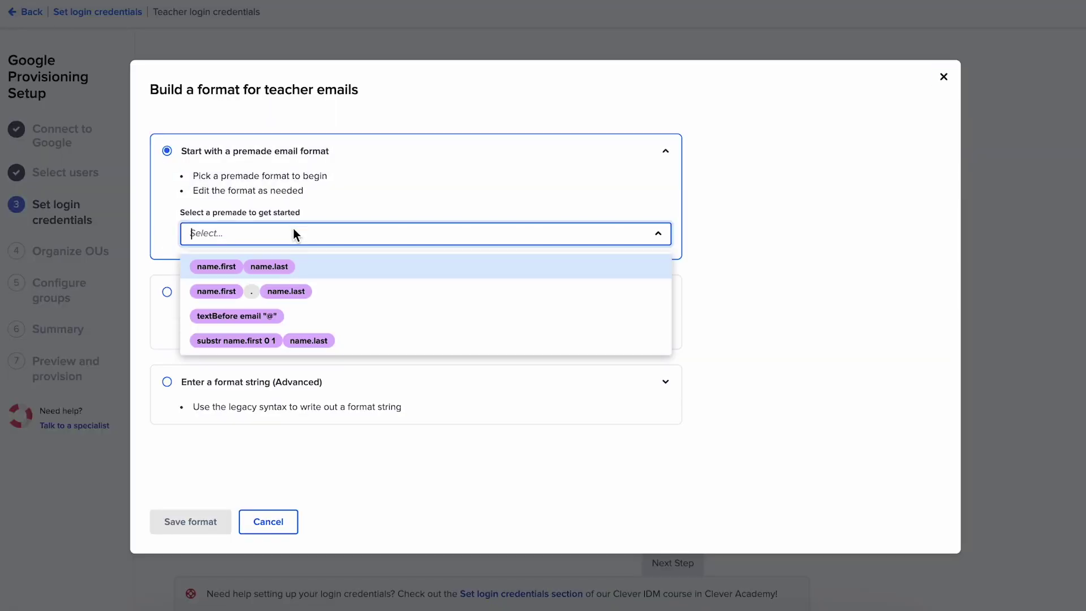
pyautogui.click(307, 290)
pyautogui.click(182, 527)
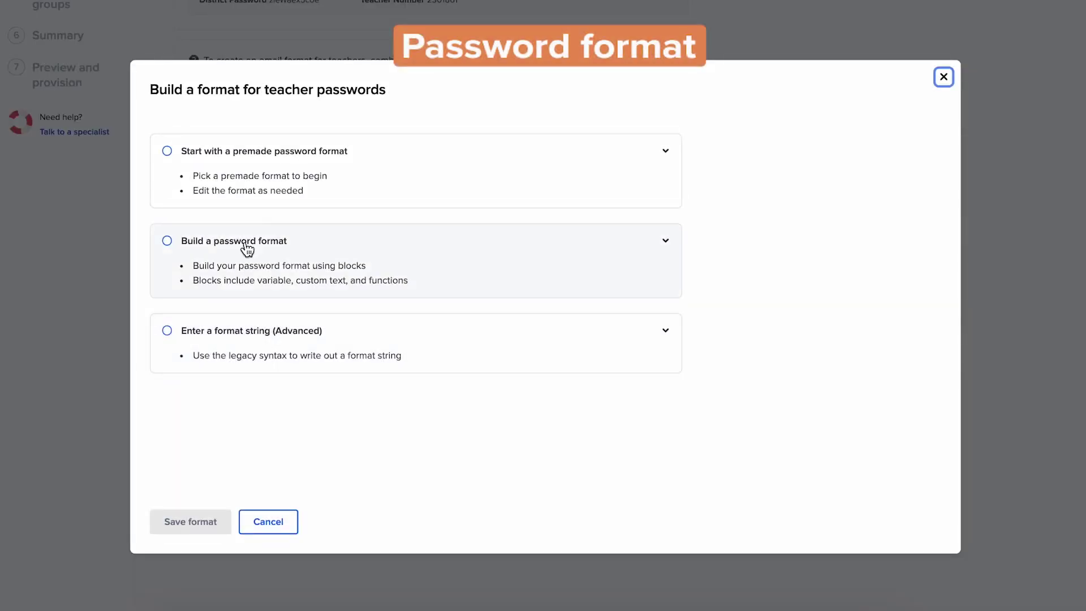
# - Set teacher passwords to the premade District Password format and save it
pyautogui.click(289, 184)
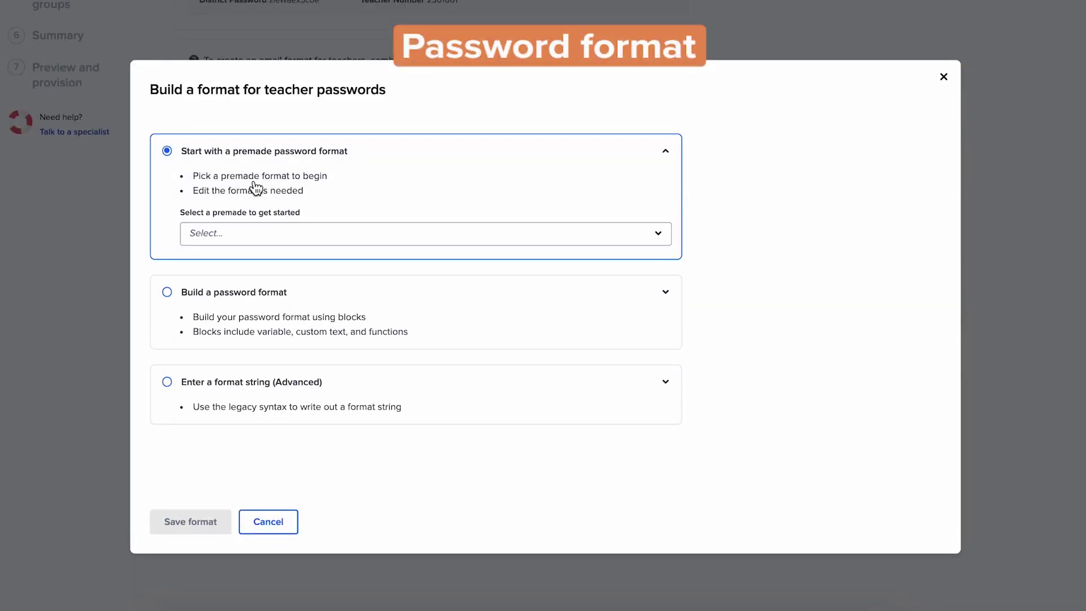
pyautogui.click(273, 233)
pyautogui.click(247, 262)
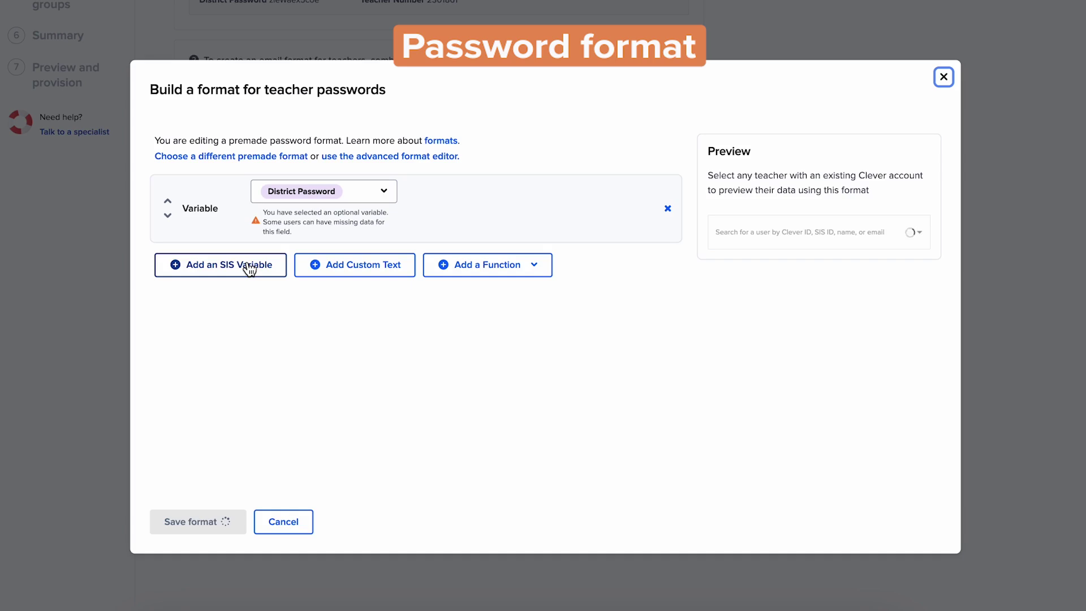
pyautogui.click(189, 521)
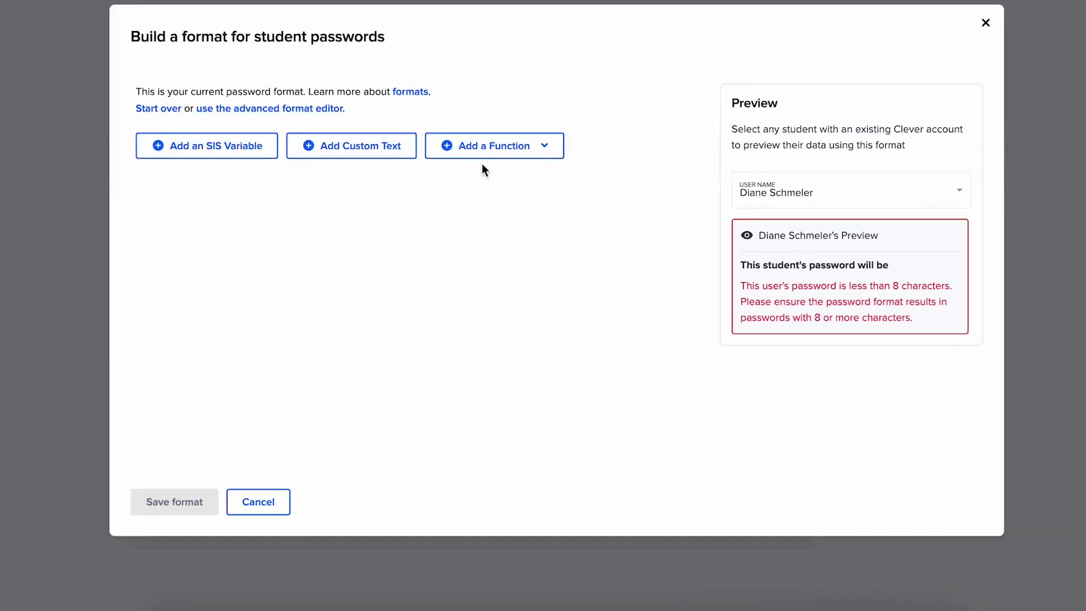
# - Make student passwords a Random Word plus a Random Upper Word, then start a field mapping rule
pyautogui.click(482, 158)
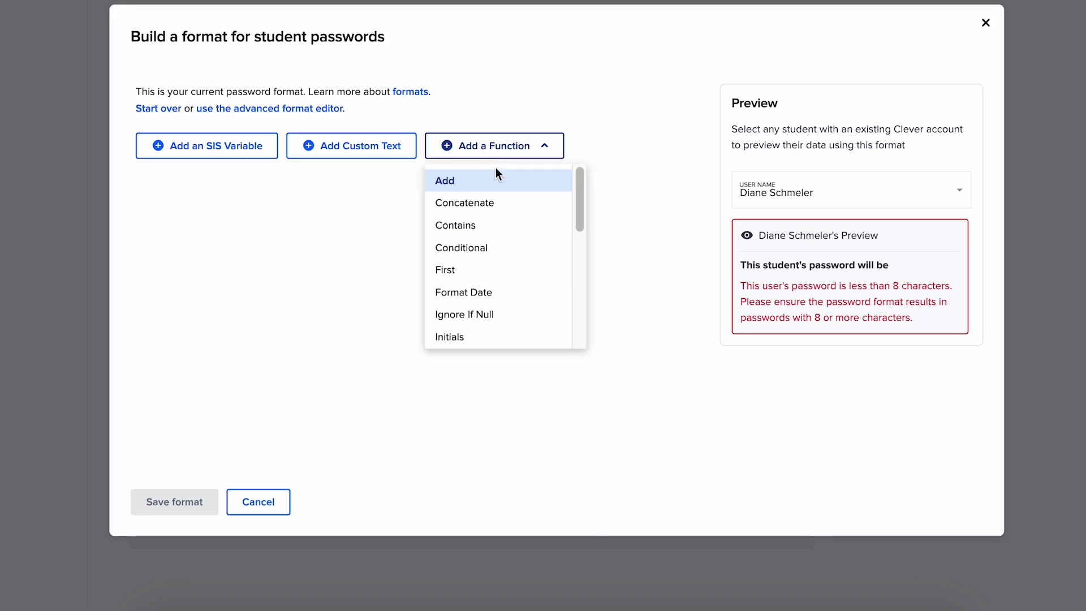
pyautogui.scroll(-5, 517, 300)
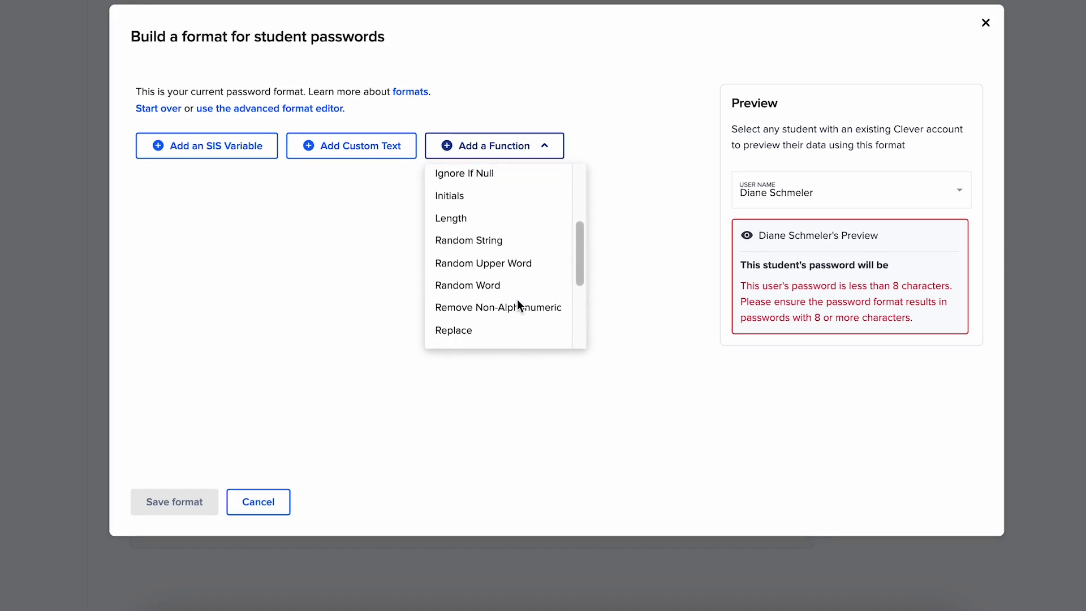
pyautogui.click(509, 286)
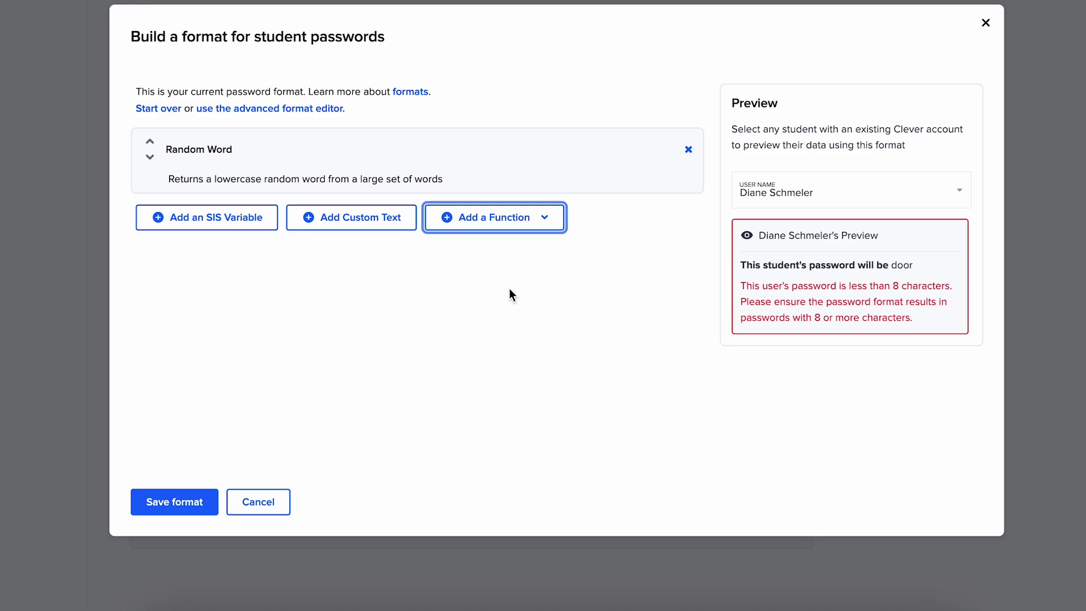
pyautogui.click(476, 227)
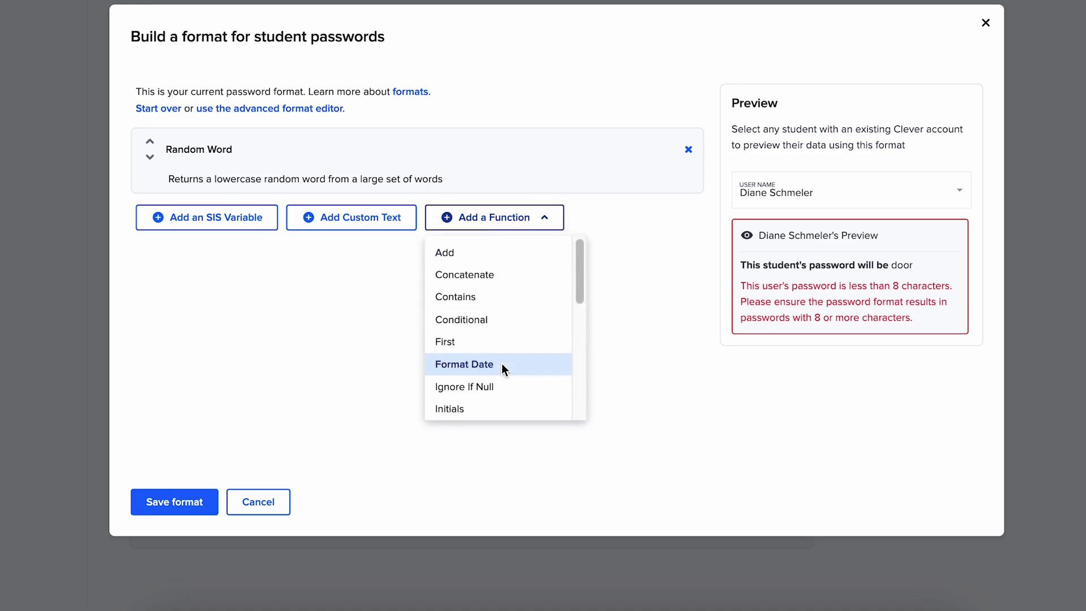
pyautogui.scroll(-3, 501, 364)
pyautogui.click(500, 341)
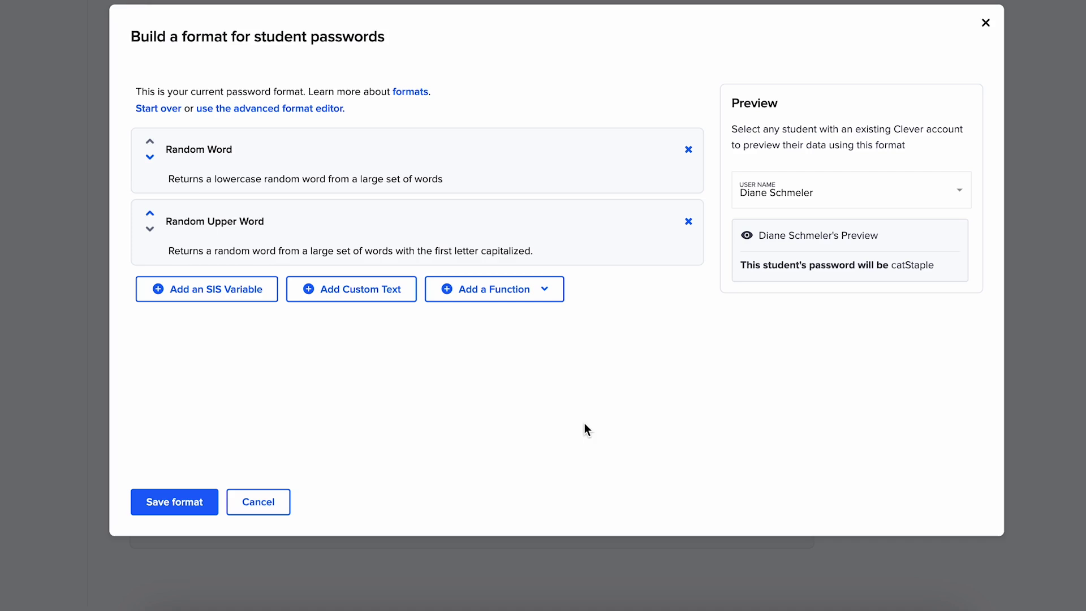
pyautogui.click(170, 501)
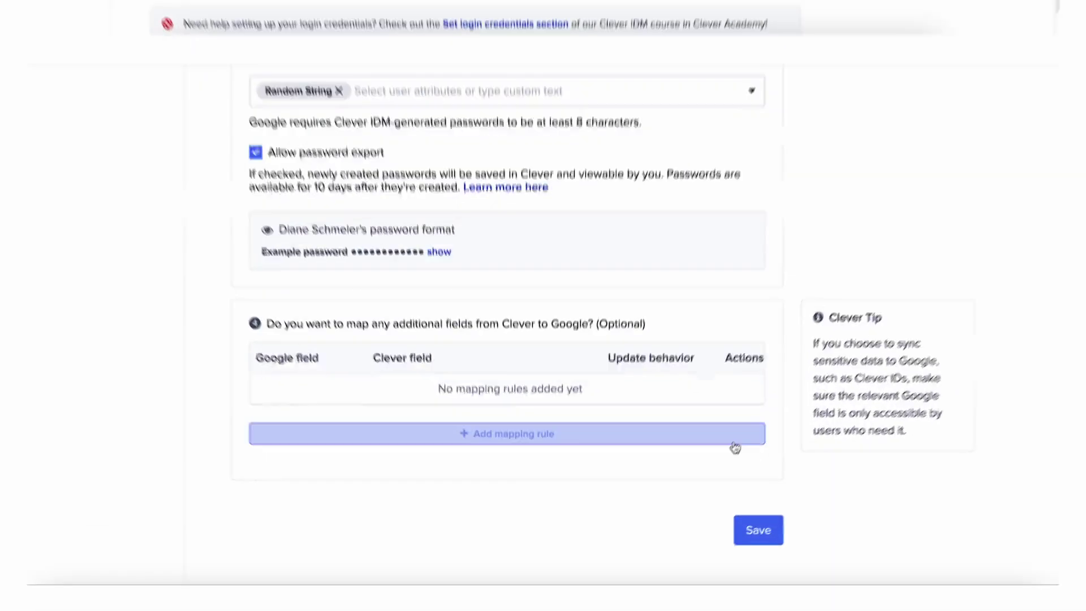
pyautogui.click(735, 427)
pyautogui.click(705, 328)
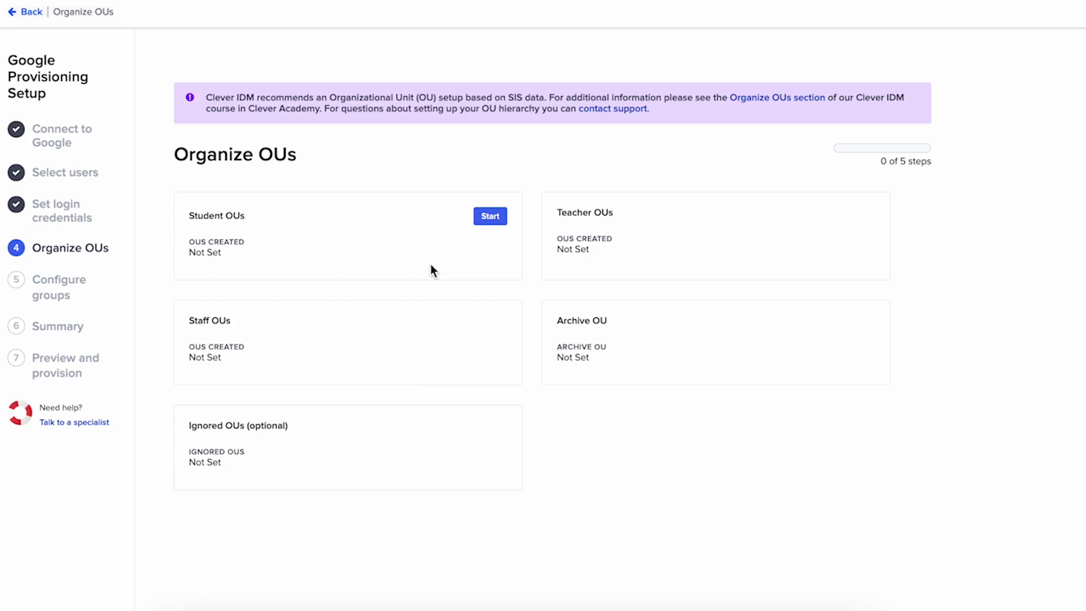
# - Place all students under the Students OU and continue to student sub-OUs
pyautogui.click(490, 217)
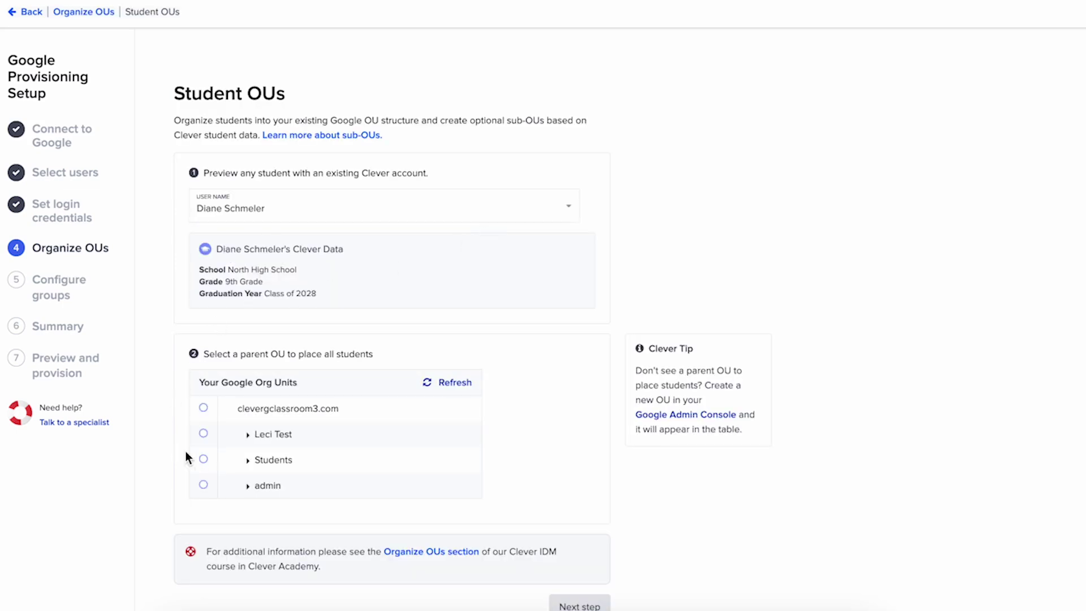
pyautogui.click(203, 459)
pyautogui.scroll(-1, 204, 452)
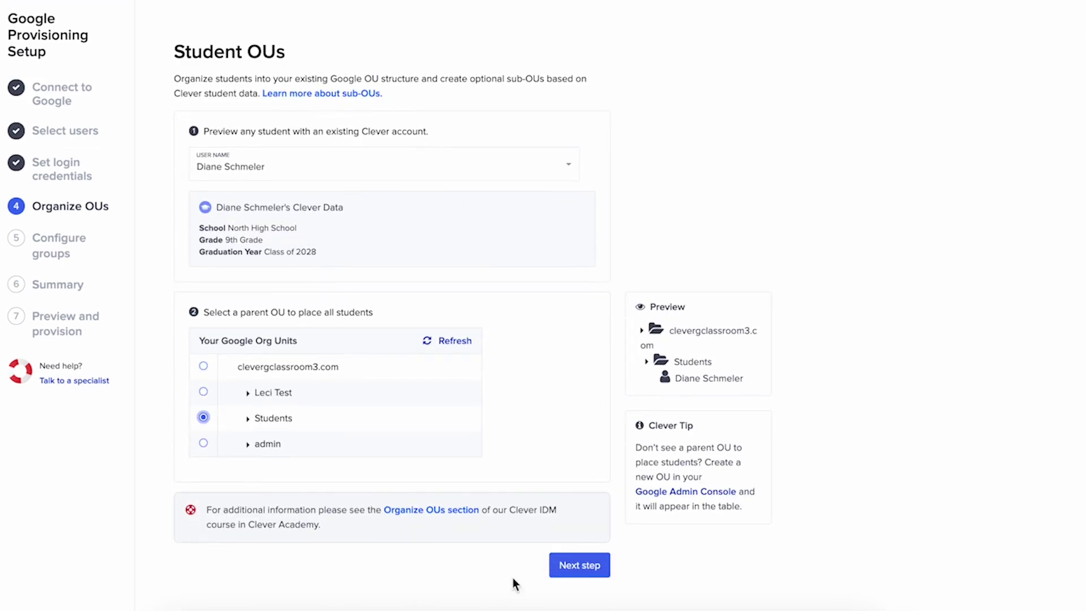
pyautogui.click(556, 568)
pyautogui.scroll(-3, 555, 568)
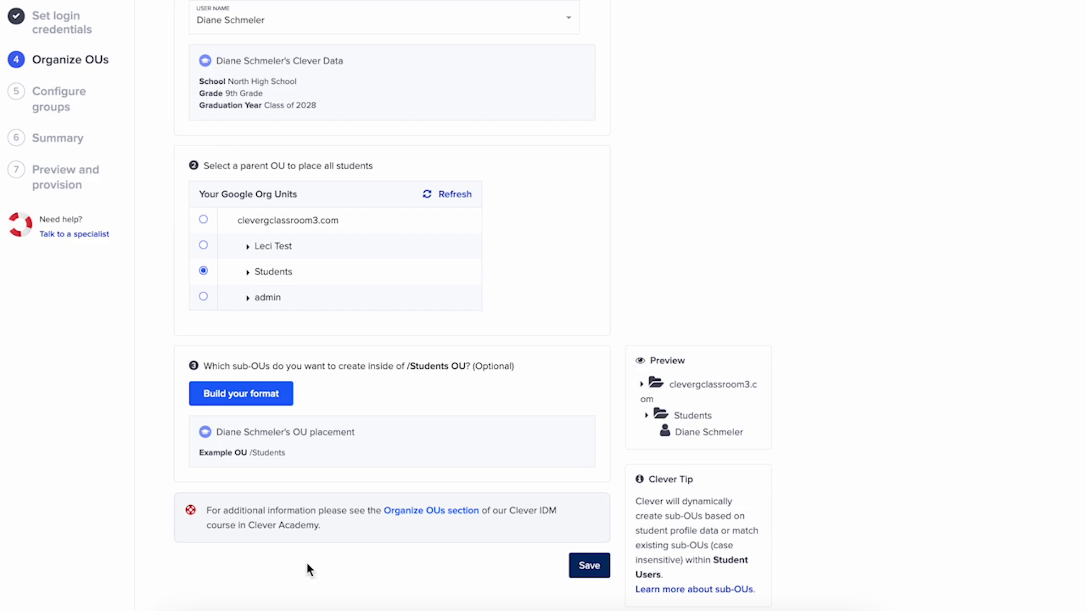
# - Build a blank student sub-OU format from blocks, starting with a Substring function
pyautogui.click(239, 394)
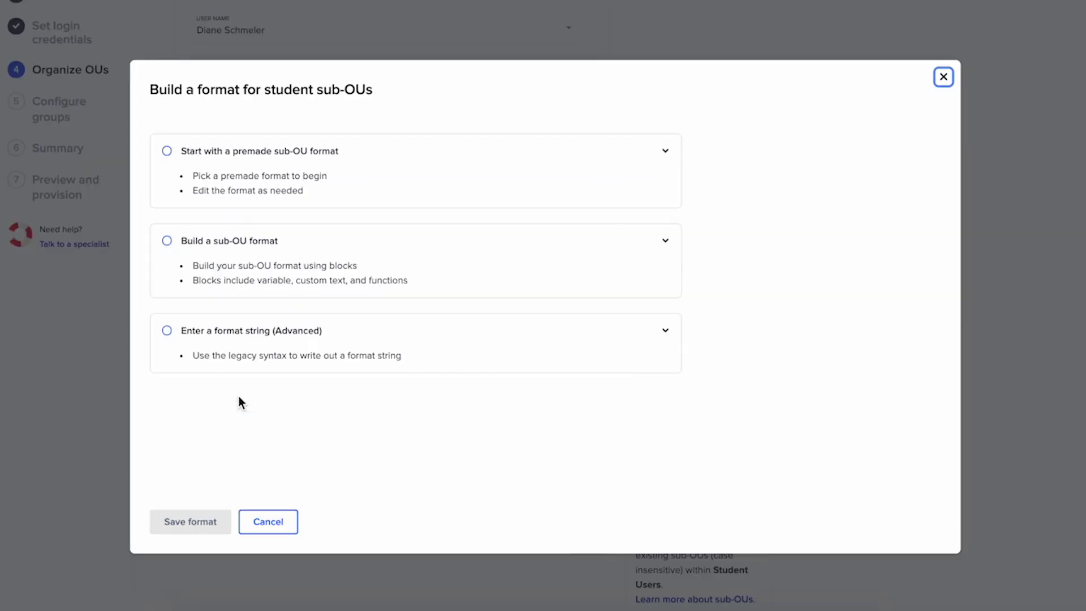
pyautogui.click(421, 177)
pyautogui.click(425, 231)
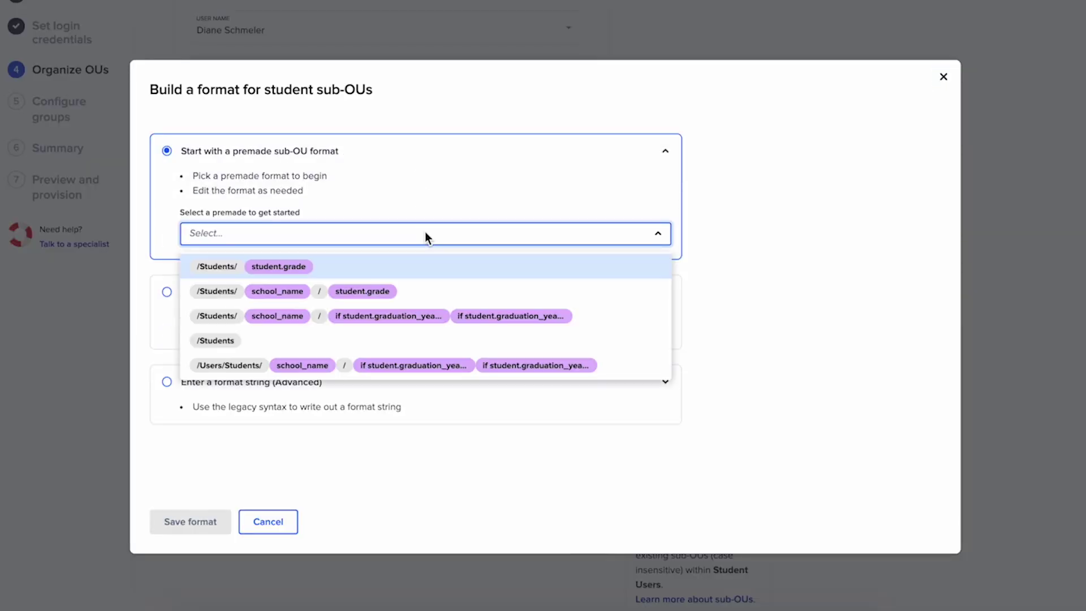
pyautogui.click(426, 233)
pyautogui.click(419, 308)
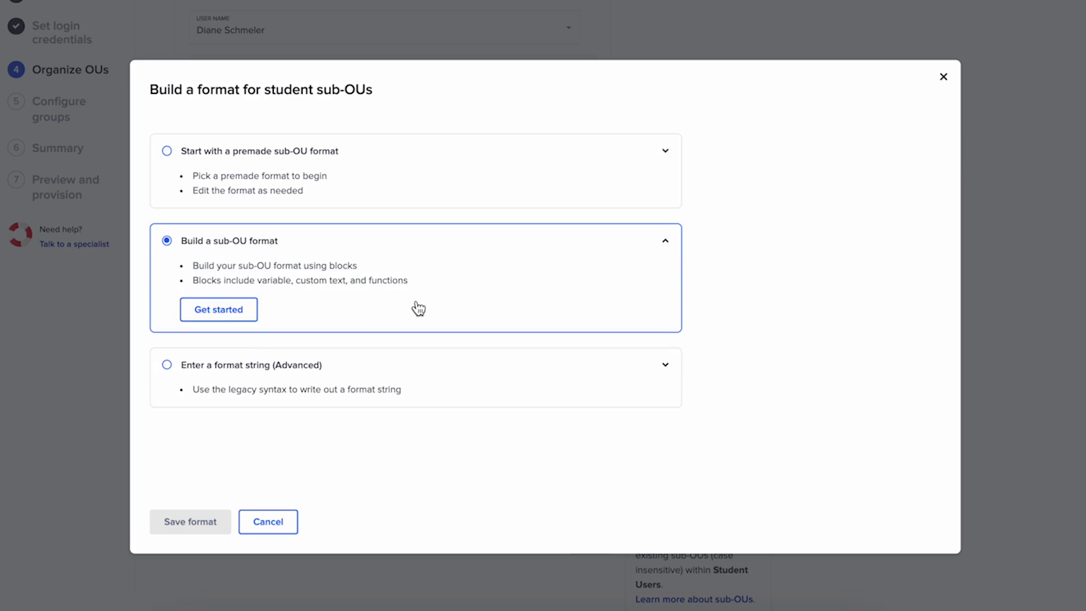
pyautogui.click(226, 317)
pyautogui.click(556, 243)
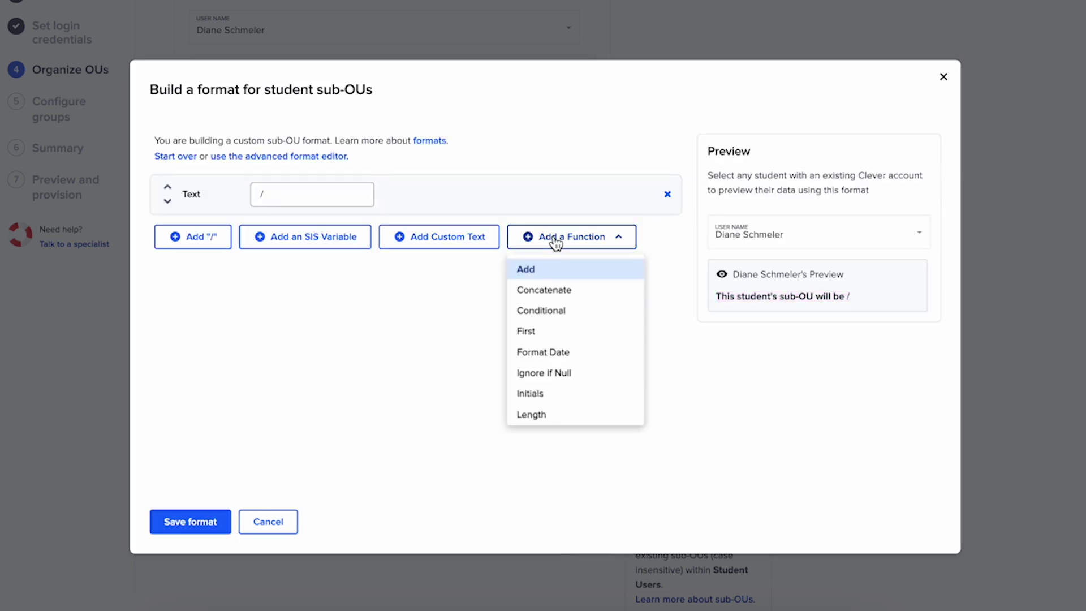
pyautogui.scroll(-4, 573, 387)
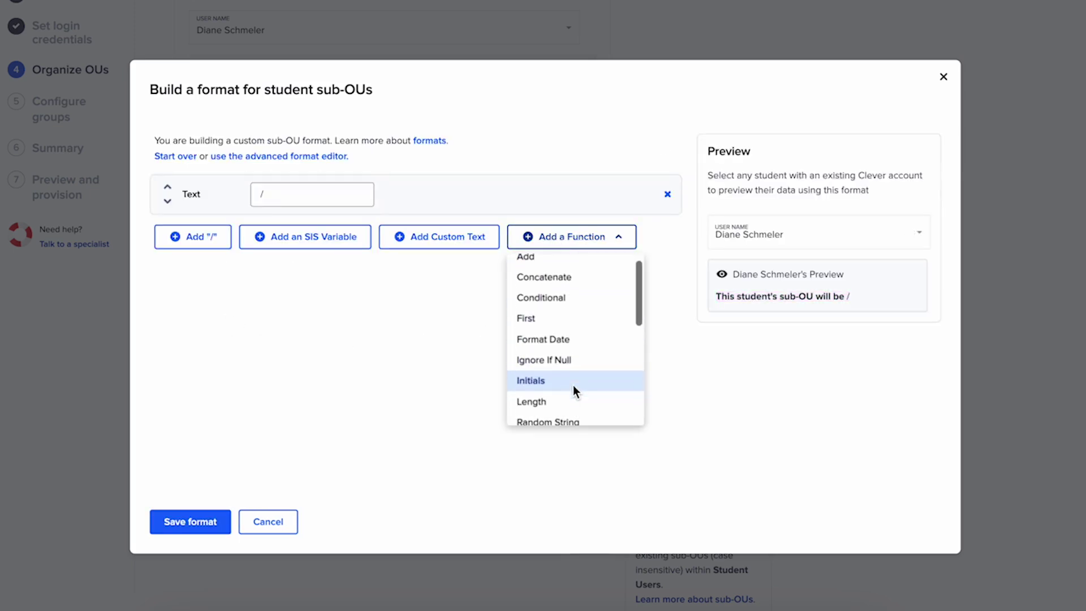
pyautogui.scroll(-1, 573, 390)
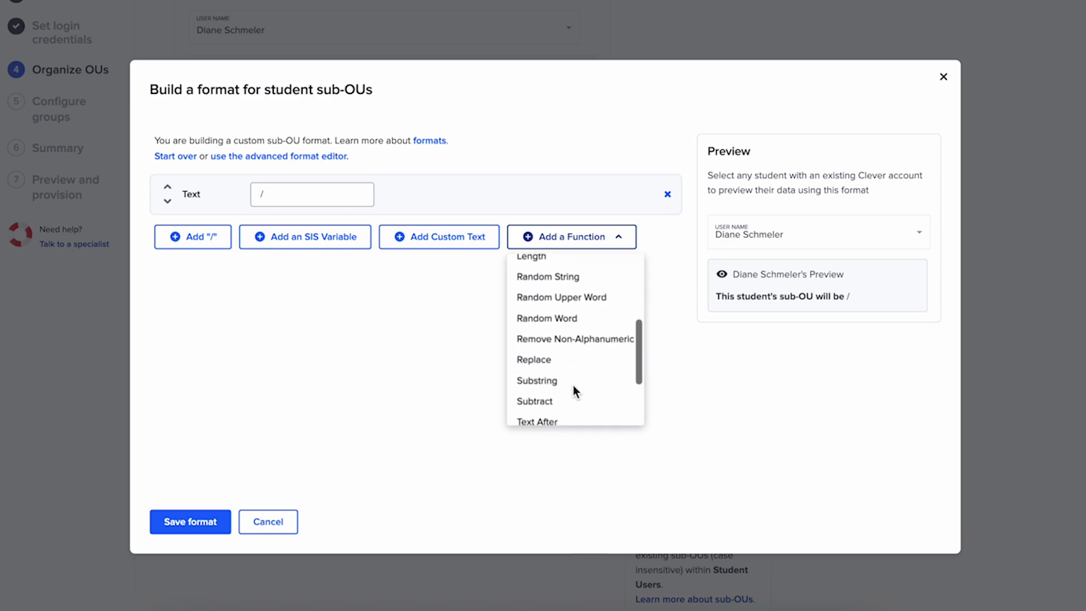
pyautogui.click(565, 382)
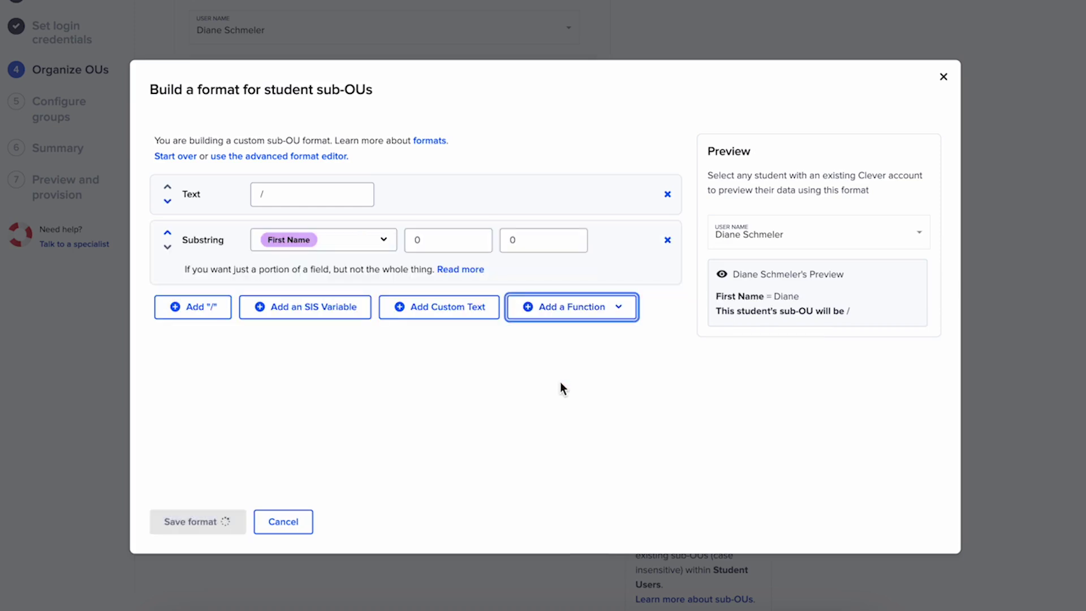
# - Take the substring from School Name ending at 8, and save the format and student OUs
pyautogui.click(359, 239)
pyautogui.scroll(-1, 340, 391)
pyautogui.scroll(-3, 339, 389)
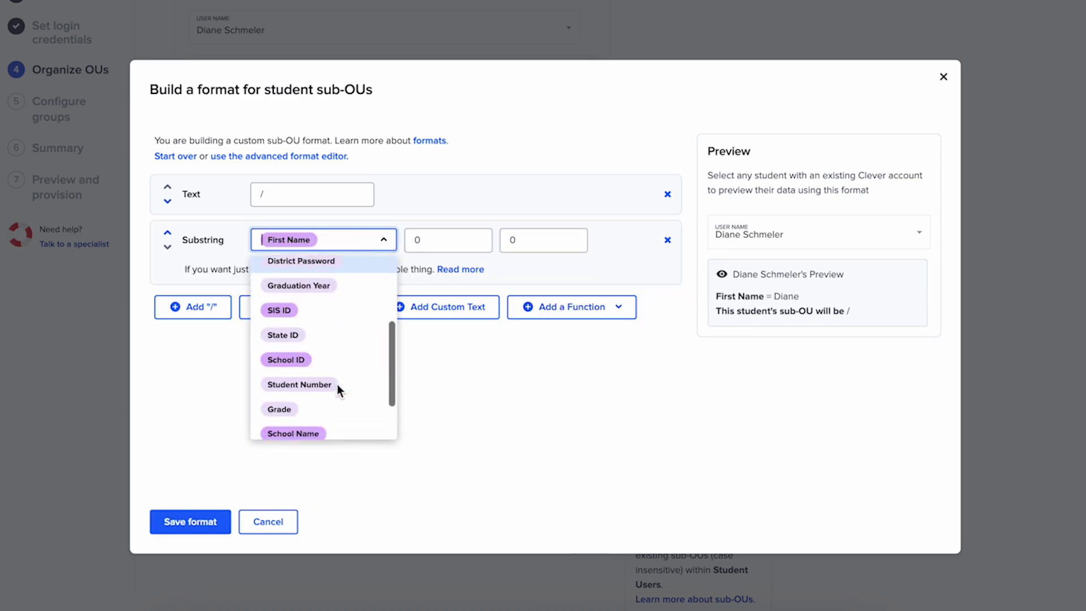
pyautogui.click(328, 390)
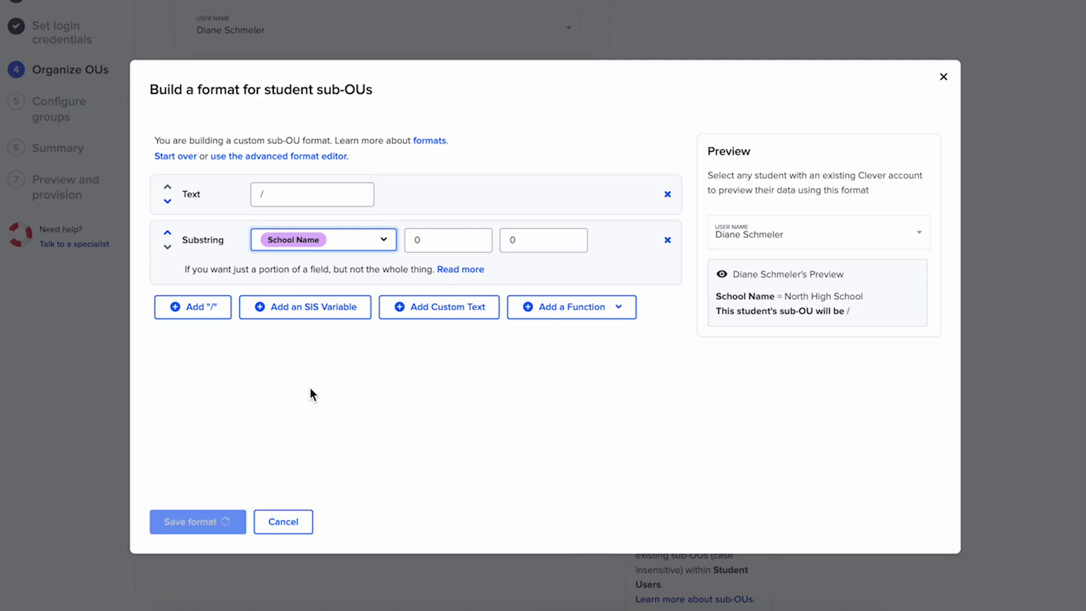
pyautogui.click(518, 248)
pyautogui.press('BackSpace')
pyautogui.write('8')
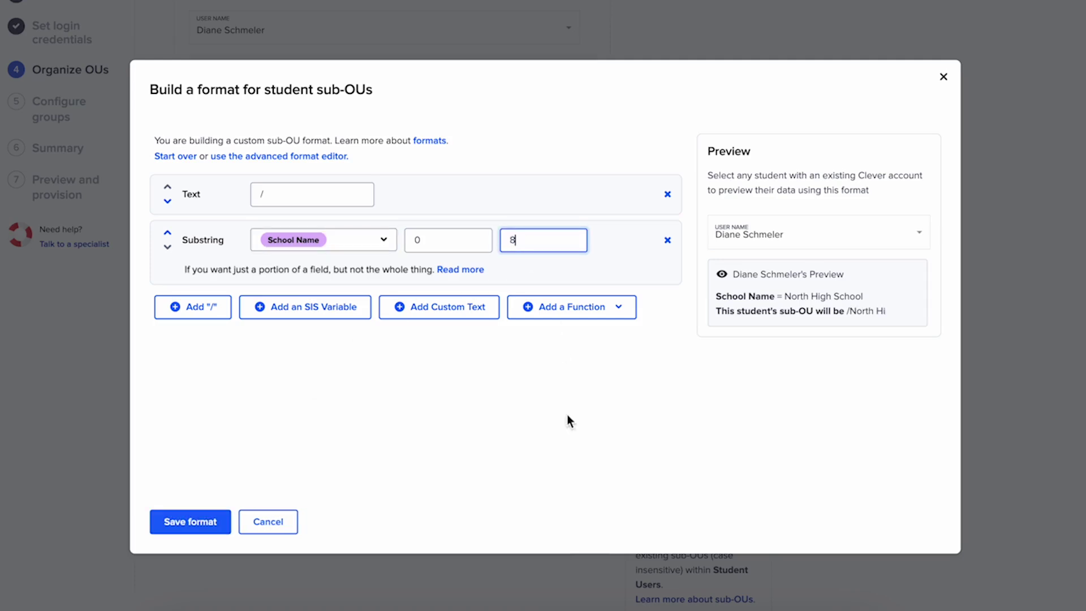
pyautogui.click(184, 521)
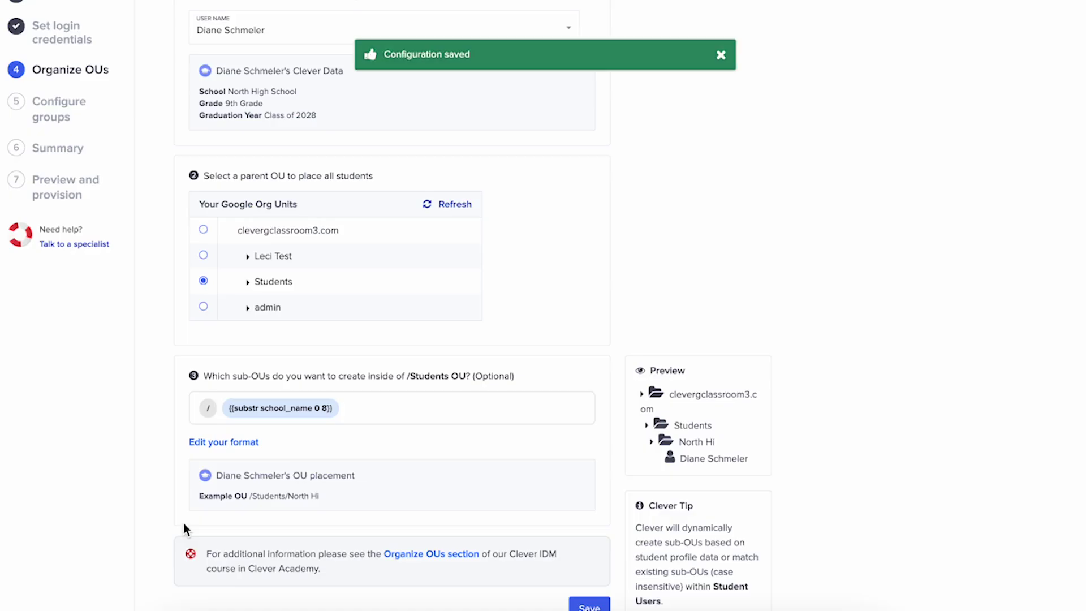
pyautogui.scroll(-1, 184, 523)
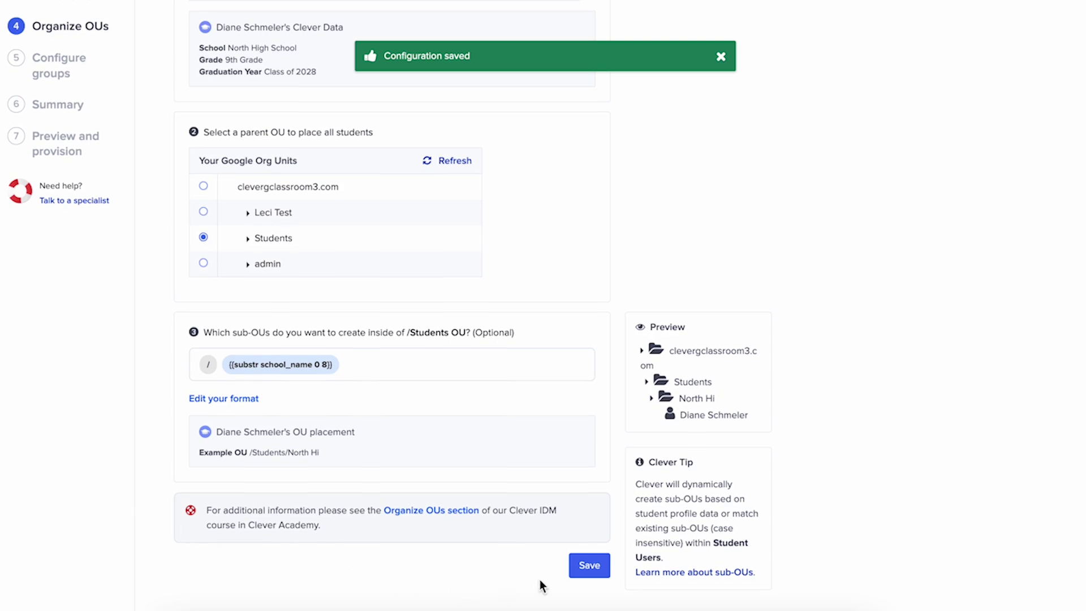
pyautogui.click(597, 577)
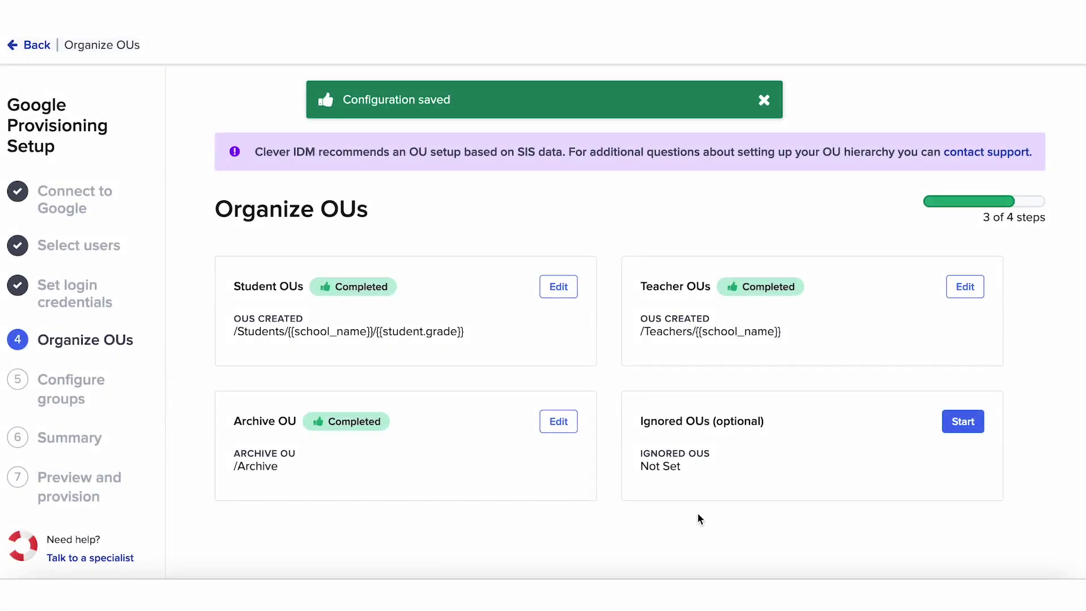
# - Mark Ariel's test, Cruz OU, Dance Music and BrollinOUProd as ignored OUs
pyautogui.click(948, 422)
pyautogui.scroll(-5, 948, 422)
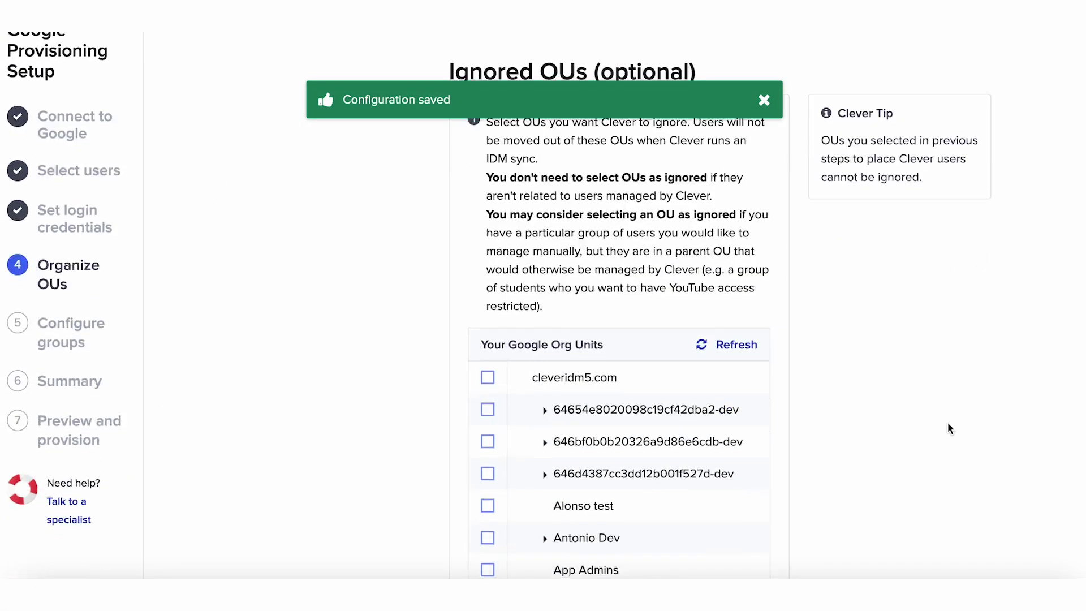
pyautogui.scroll(-3, 948, 424)
pyautogui.click(487, 378)
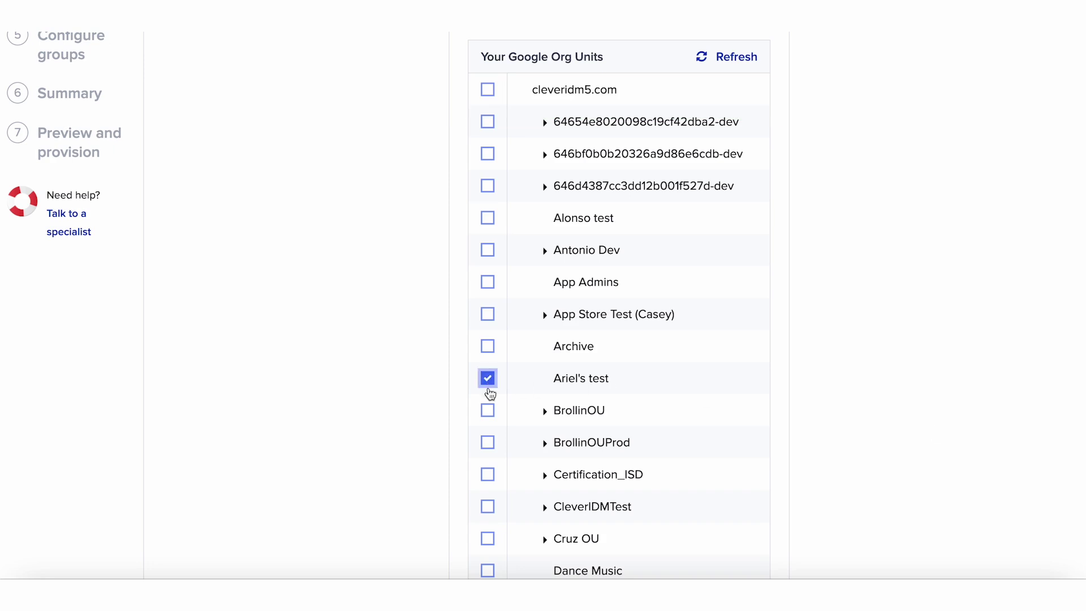
pyautogui.click(486, 540)
pyautogui.click(487, 571)
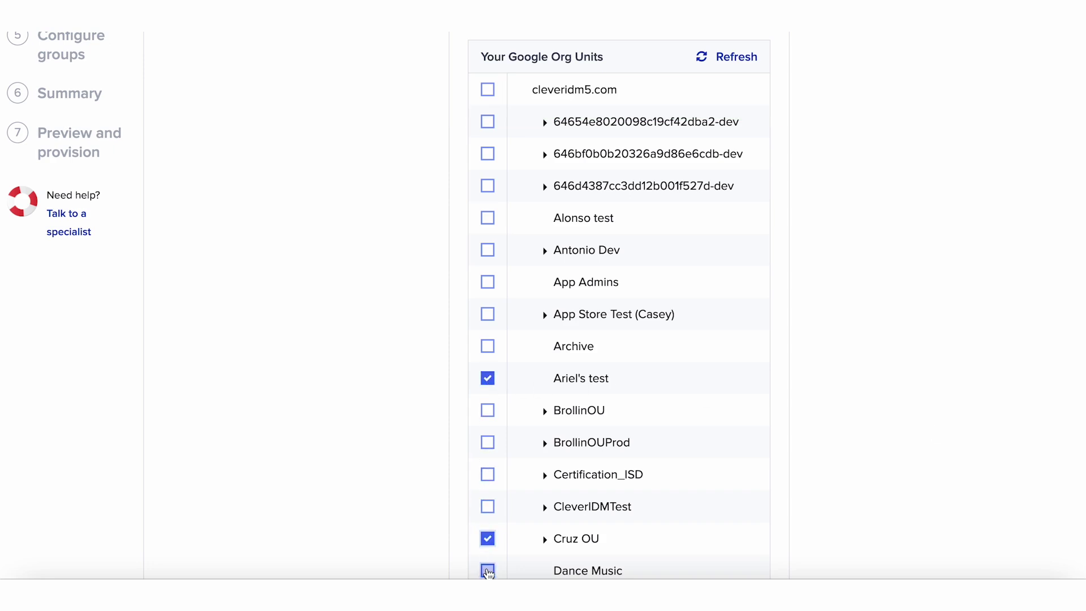
pyautogui.click(488, 442)
pyautogui.scroll(-15, 848, 478)
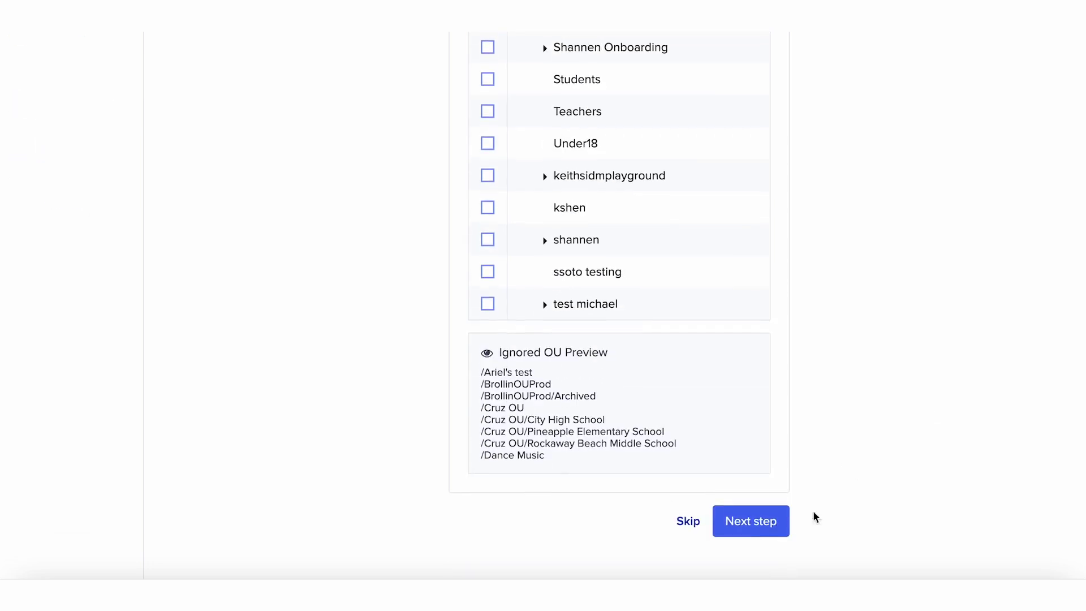
# - Keep 'Don't match, update, or suspend' for ignored students and teachers, and save
pyautogui.click(751, 521)
pyautogui.scroll(-3, 832, 546)
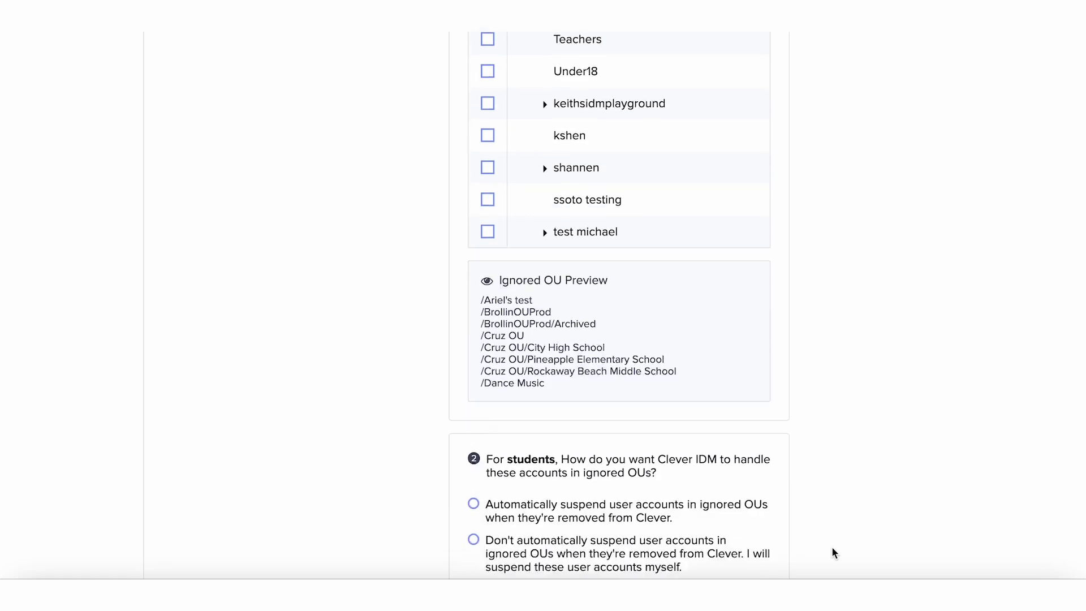
pyautogui.scroll(-4, 832, 546)
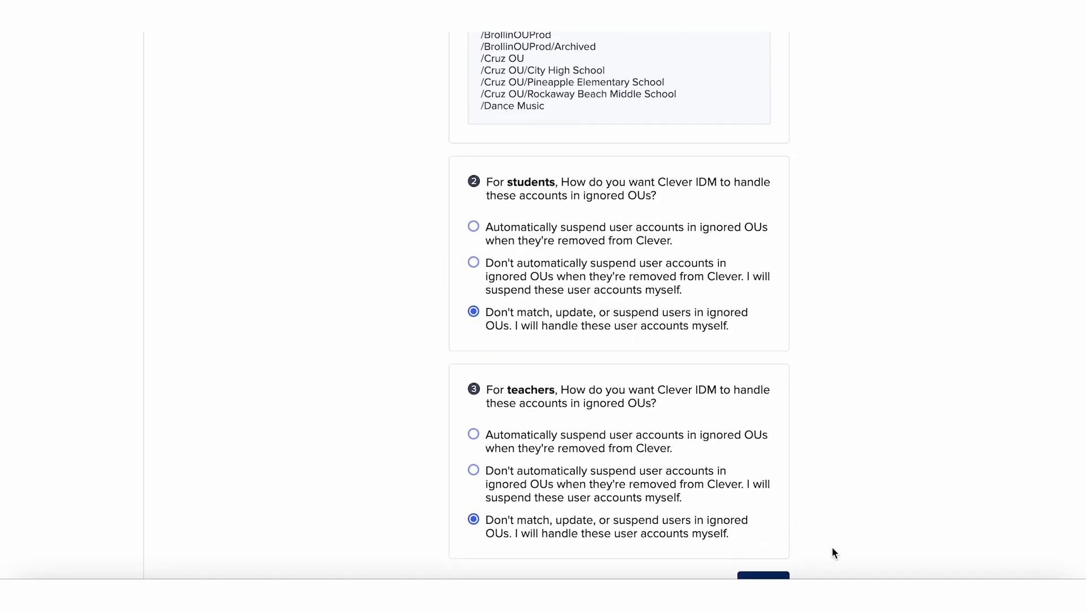
pyautogui.scroll(-1, 833, 552)
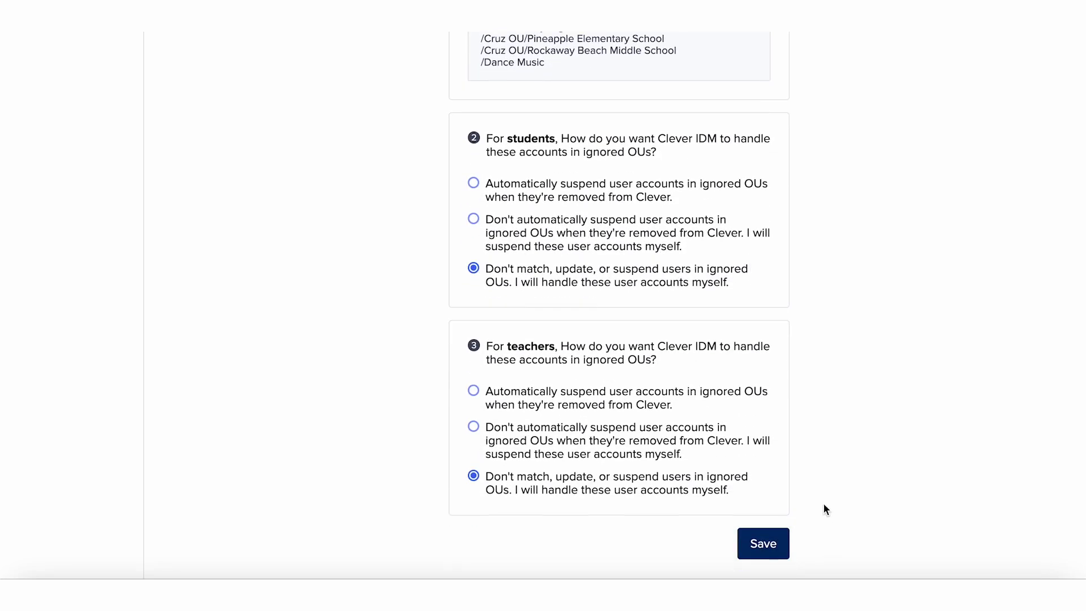
pyautogui.click(784, 553)
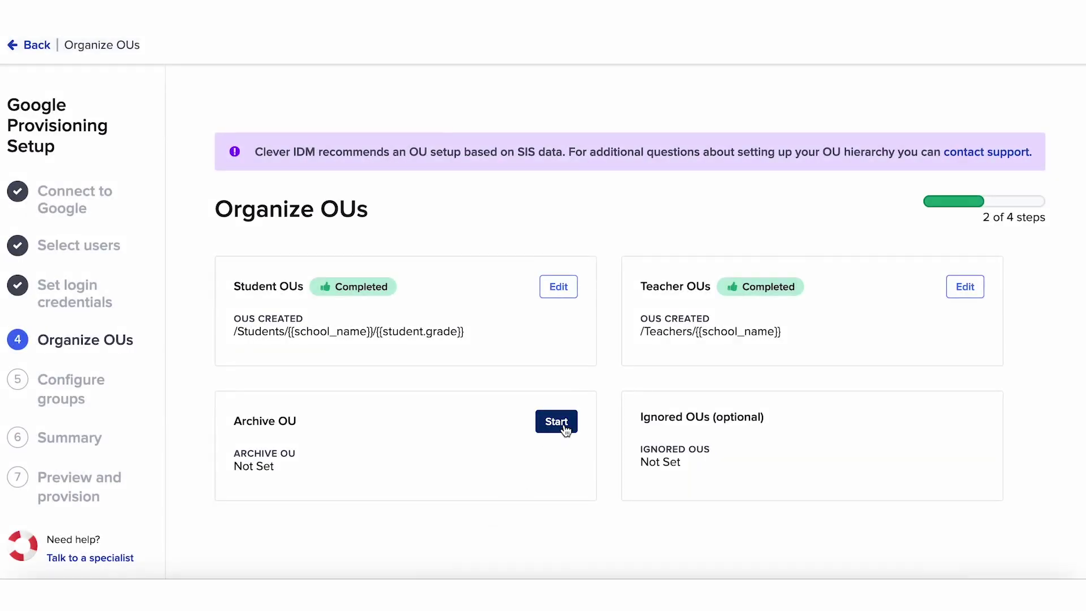
# - Keep /Archive as the archive OU for removed users and save it
pyautogui.click(560, 421)
pyautogui.scroll(-1, 707, 540)
pyautogui.scroll(-3, 706, 544)
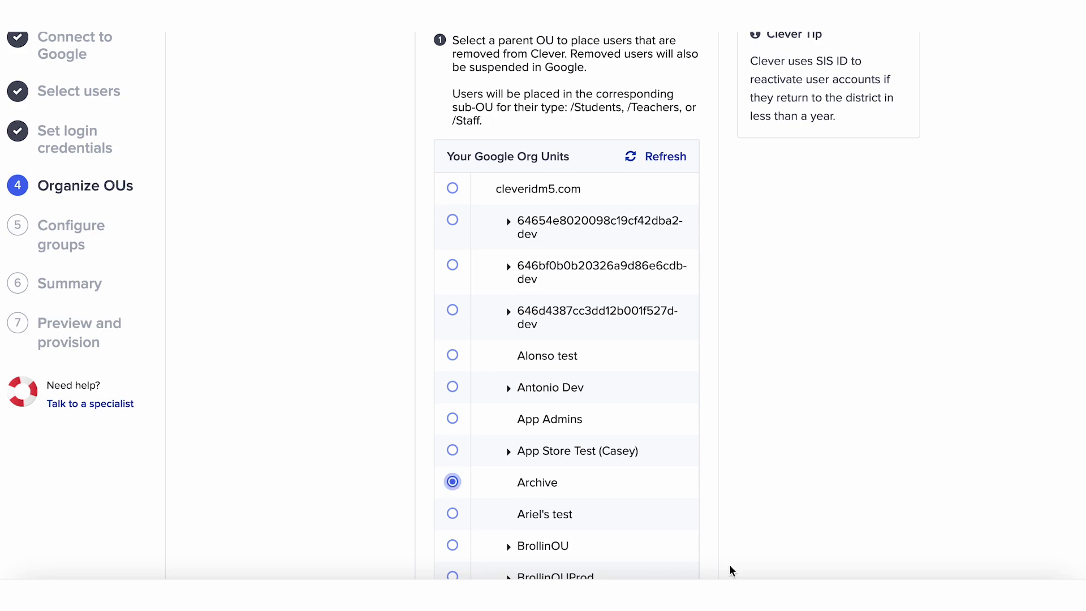
pyautogui.scroll(-15, 730, 565)
pyautogui.scroll(-3, 729, 564)
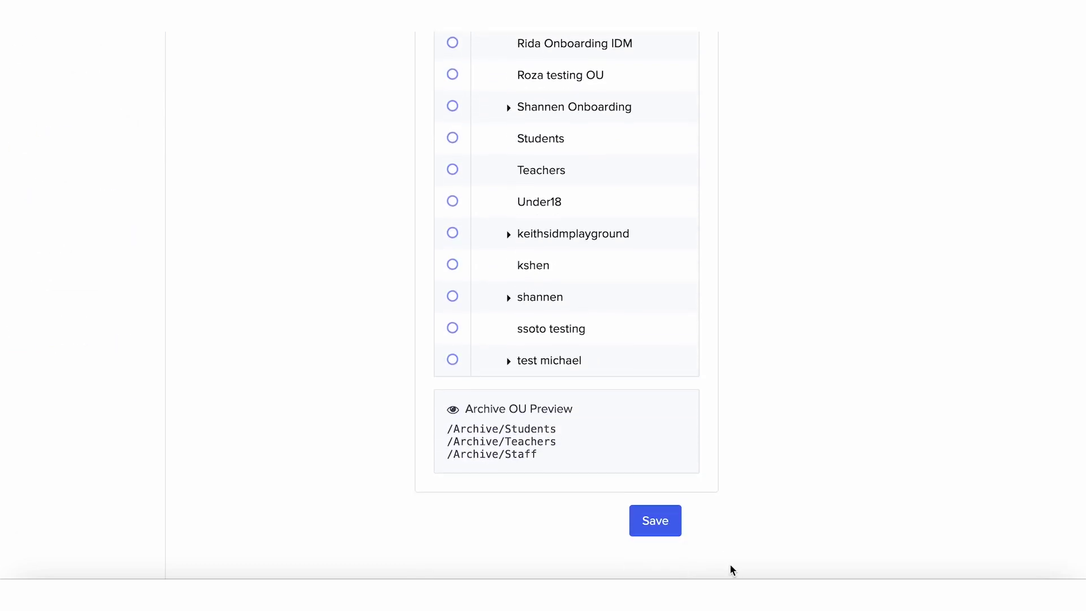
pyautogui.click(656, 522)
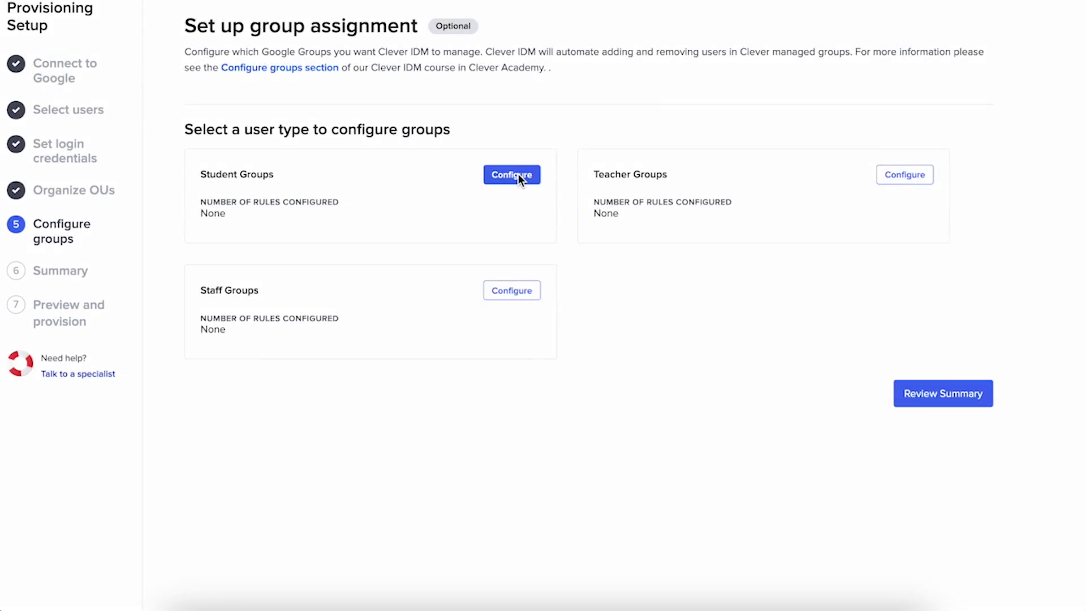
# - Add a membership rule for the 12 selected student groups using the premade grade format
pyautogui.click(518, 175)
pyautogui.scroll(-4, 519, 171)
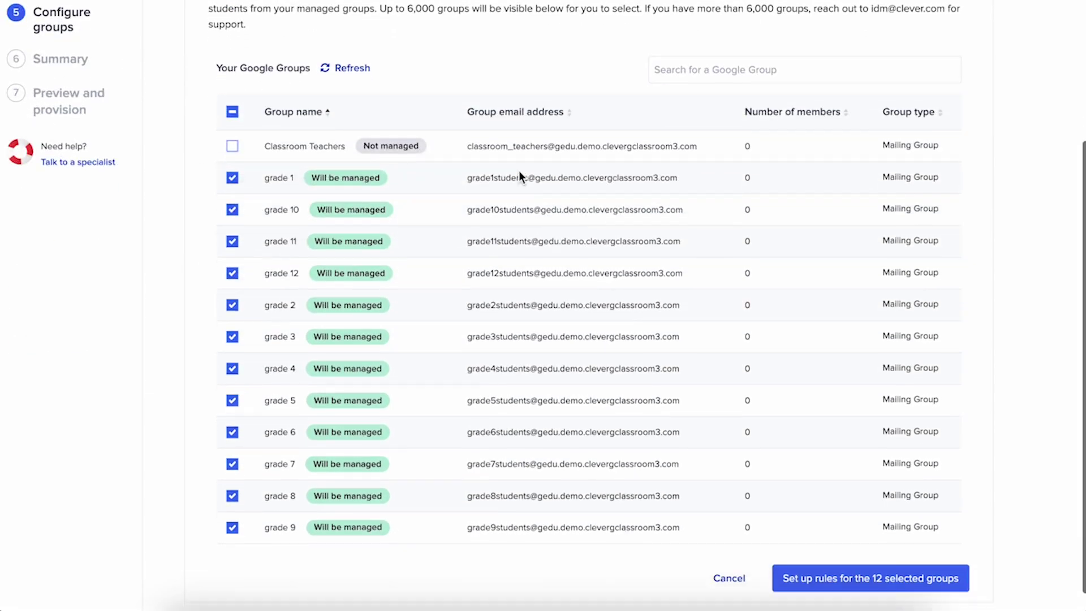
pyautogui.click(846, 566)
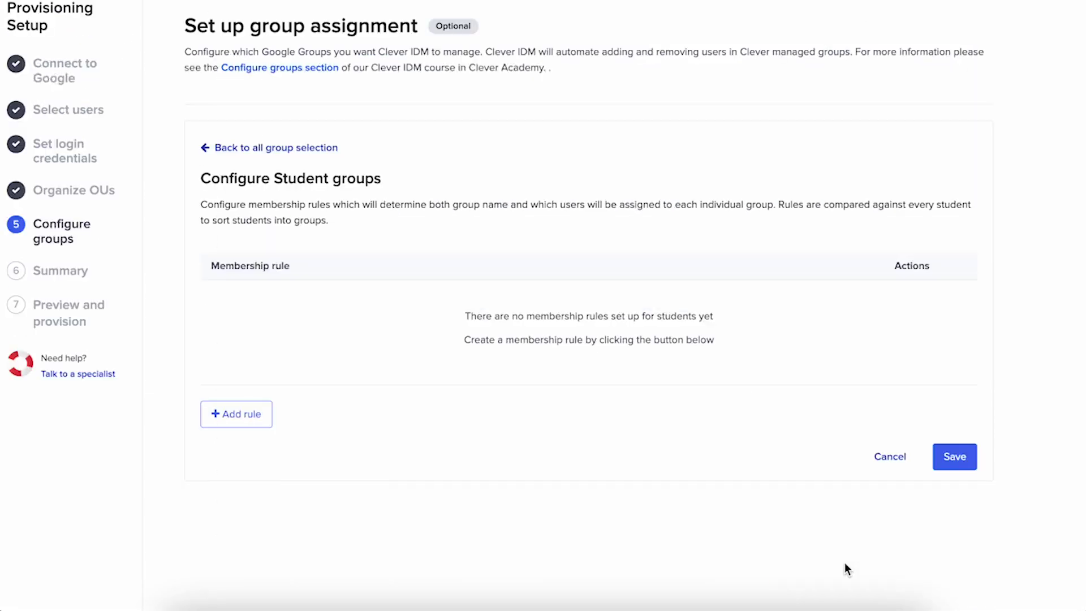
pyautogui.click(231, 413)
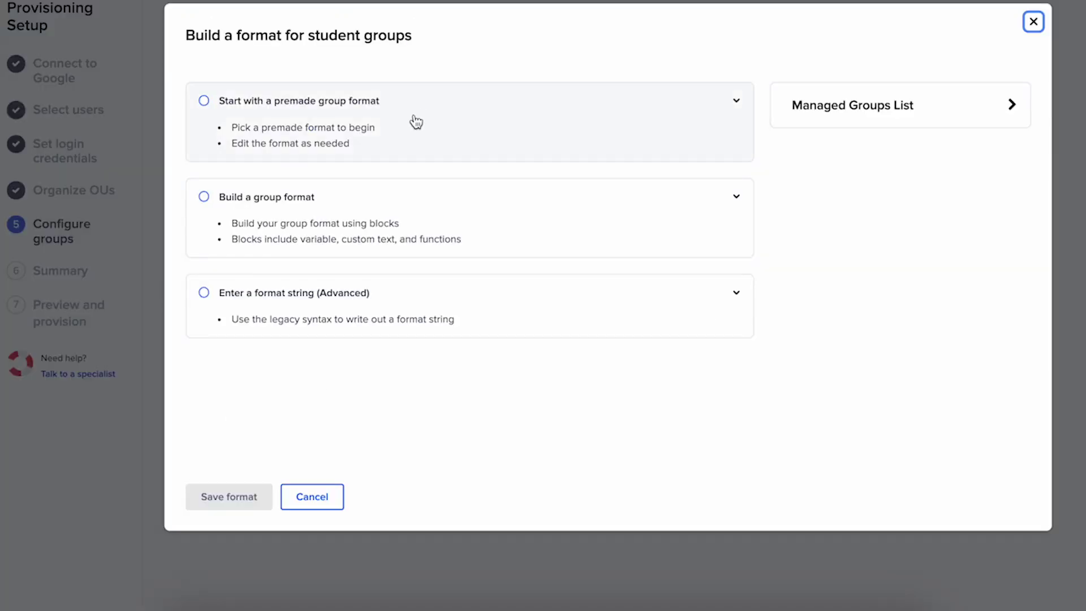
pyautogui.click(413, 122)
pyautogui.click(441, 189)
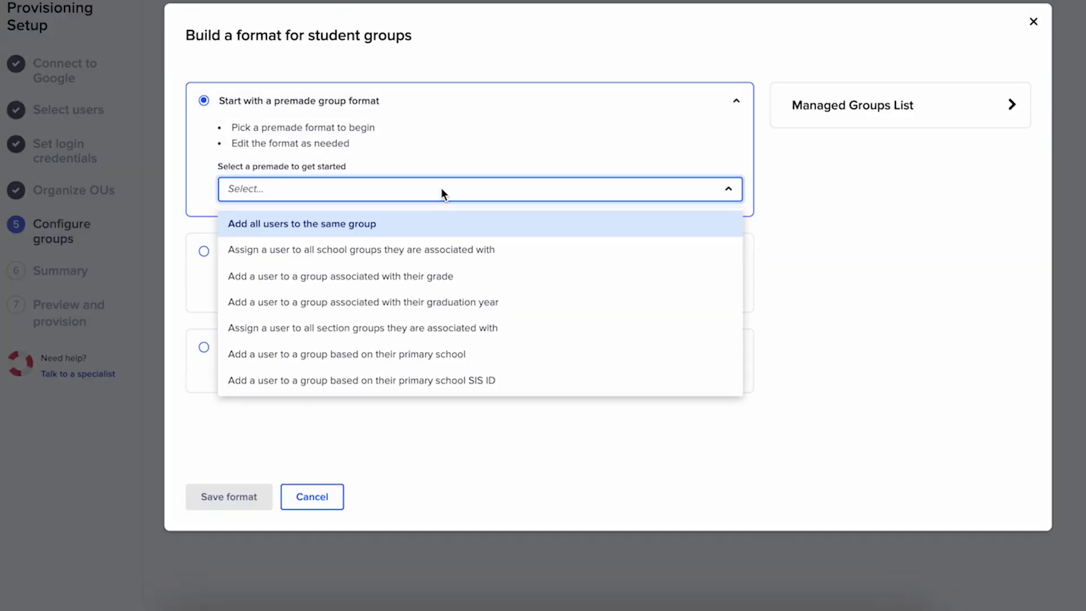
pyautogui.click(480, 276)
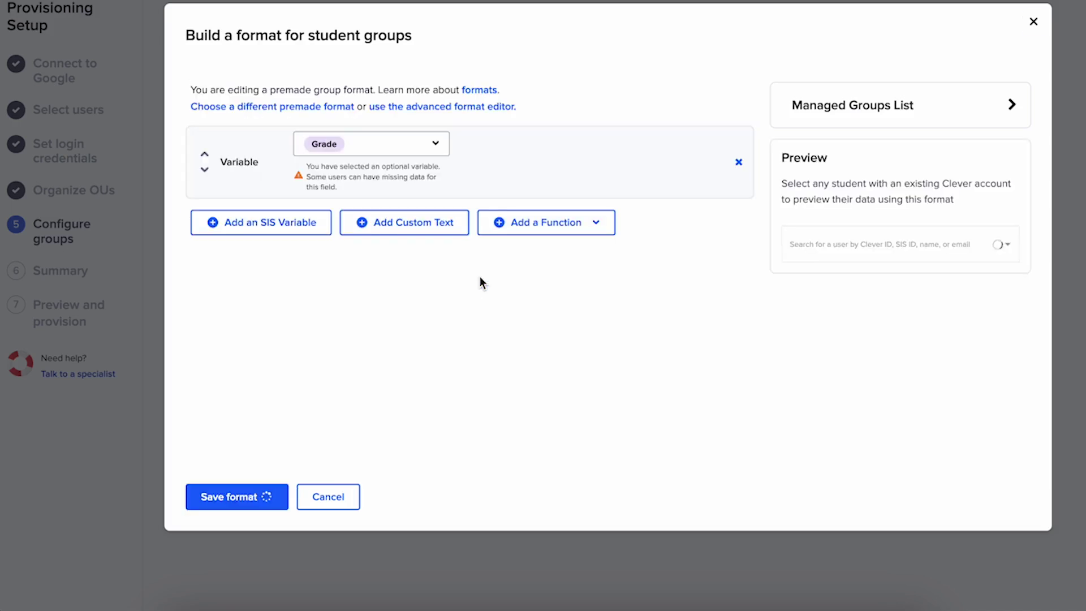
# - Put custom text 'grade' before the grade variable, then save the format and group configuration
pyautogui.click(393, 222)
pyautogui.write('Grade')
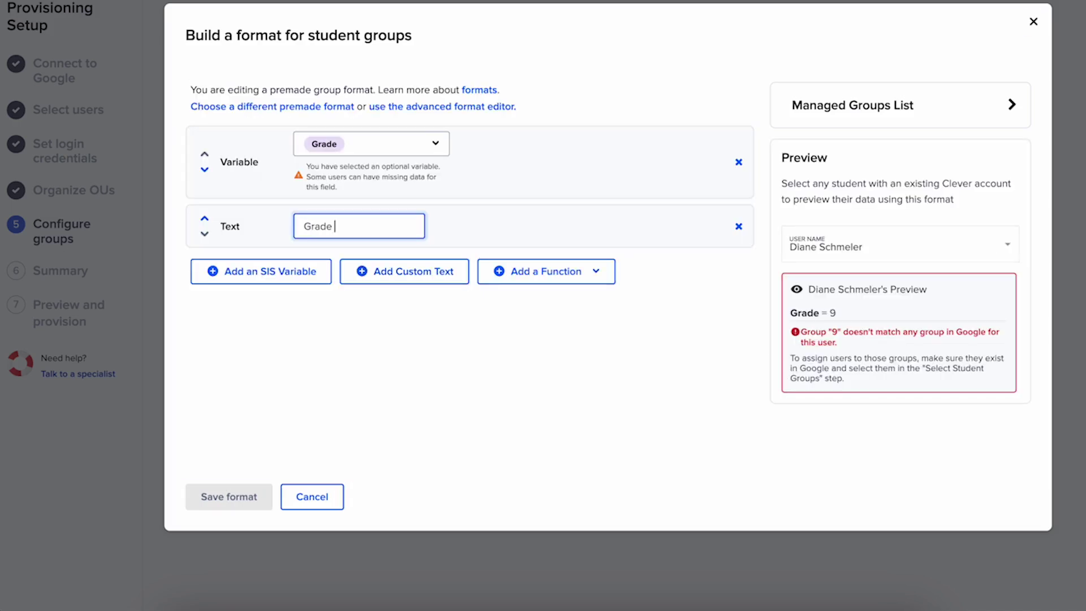
pyautogui.click(204, 219)
pyautogui.click(309, 147)
pyautogui.press('BackSpace')
pyautogui.write('g')
pyautogui.click(423, 314)
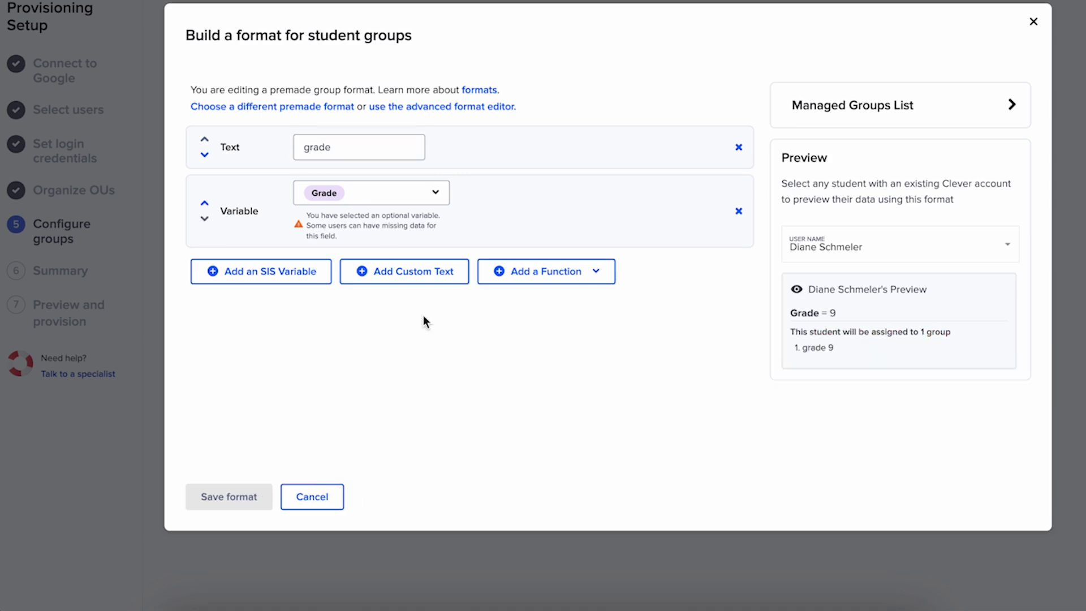
pyautogui.click(242, 495)
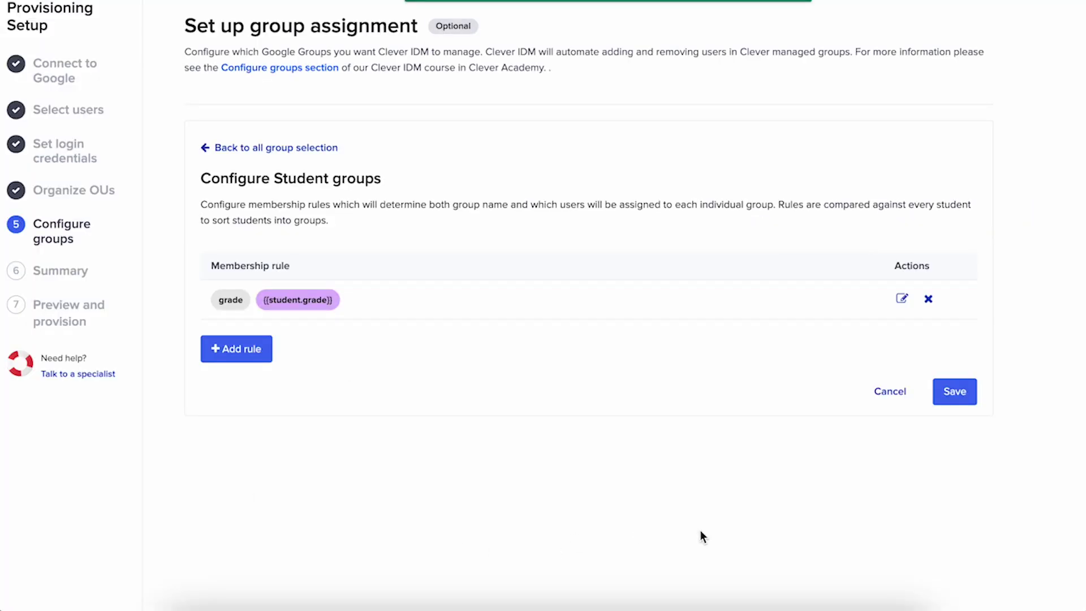
pyautogui.click(951, 399)
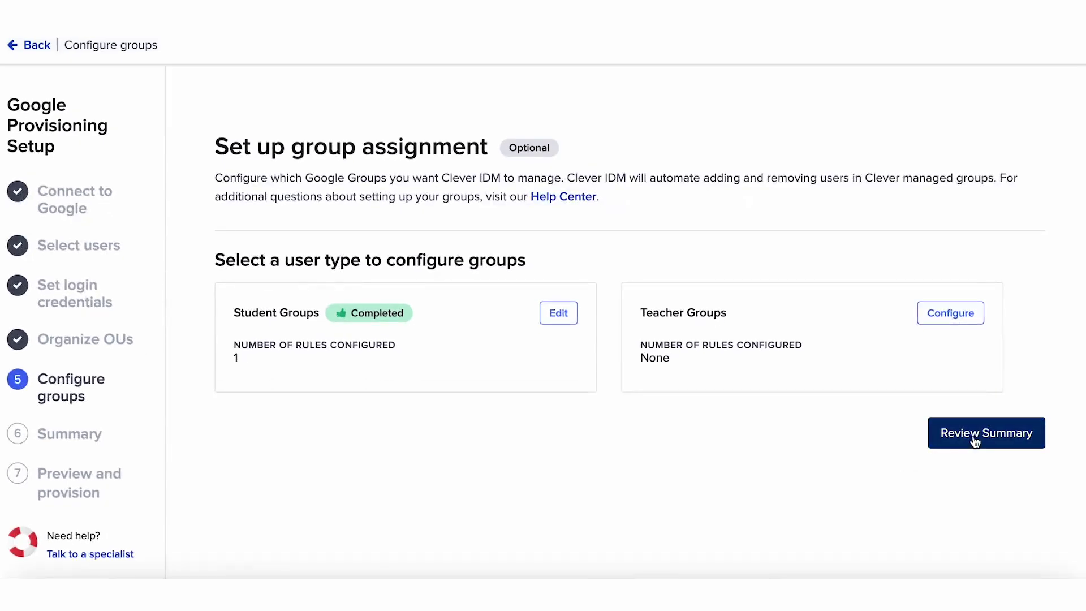
# - Open the provisioning Summary and scroll through it to the Configure groups section
pyautogui.click(974, 439)
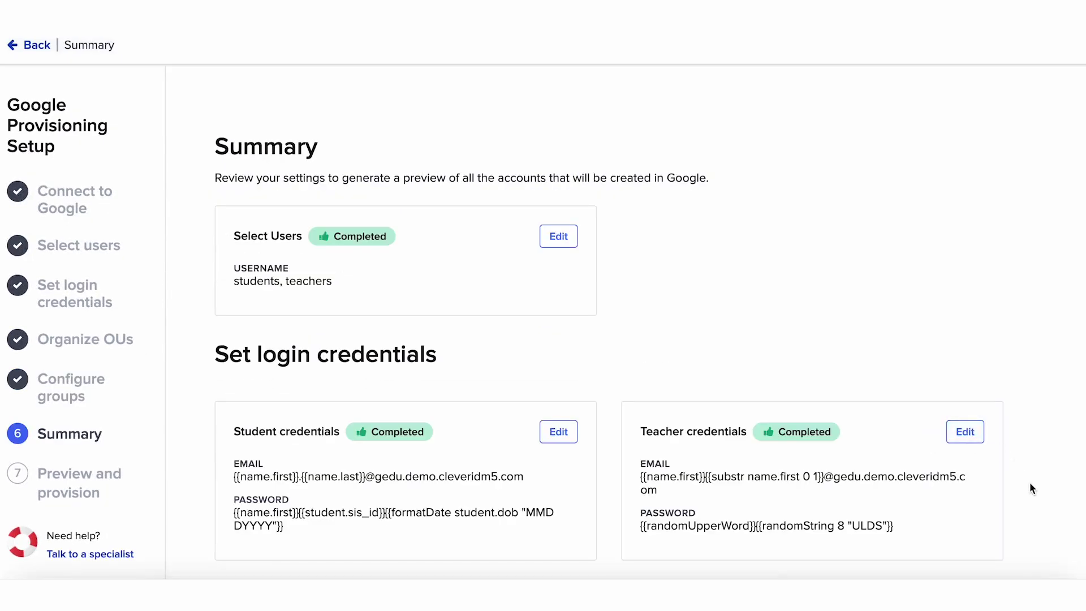
pyautogui.scroll(-3, 1033, 485)
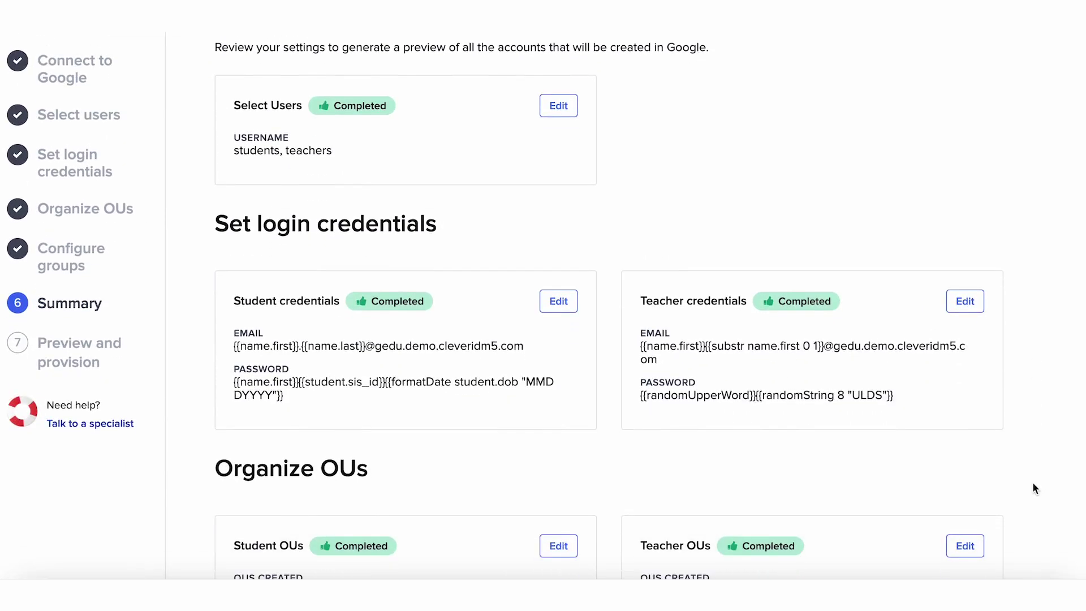
pyautogui.scroll(-5, 1033, 485)
pyautogui.scroll(-8, 1033, 484)
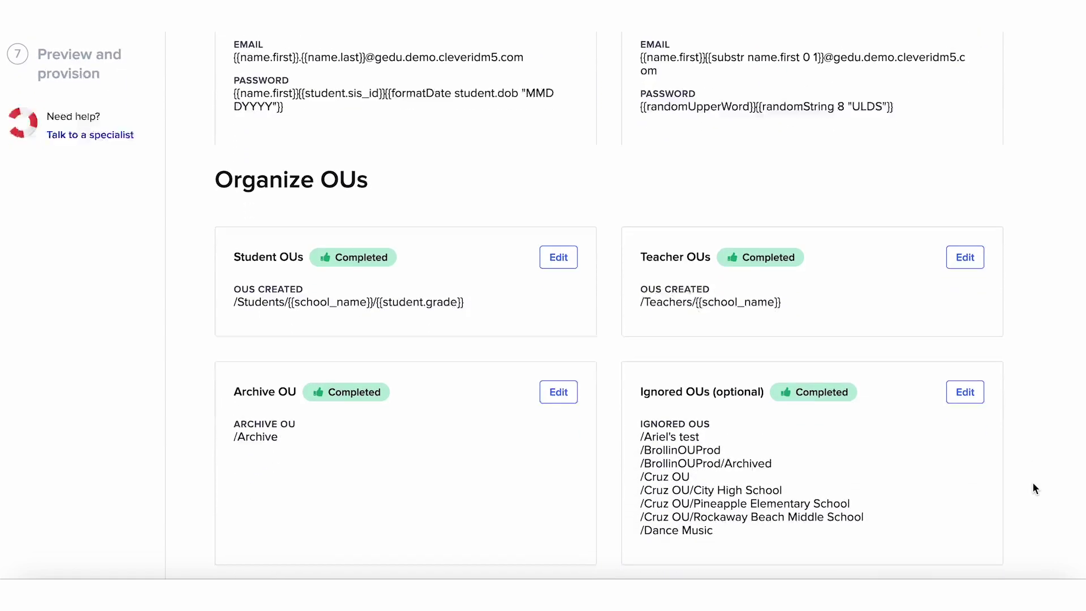
pyautogui.scroll(-1, 1033, 485)
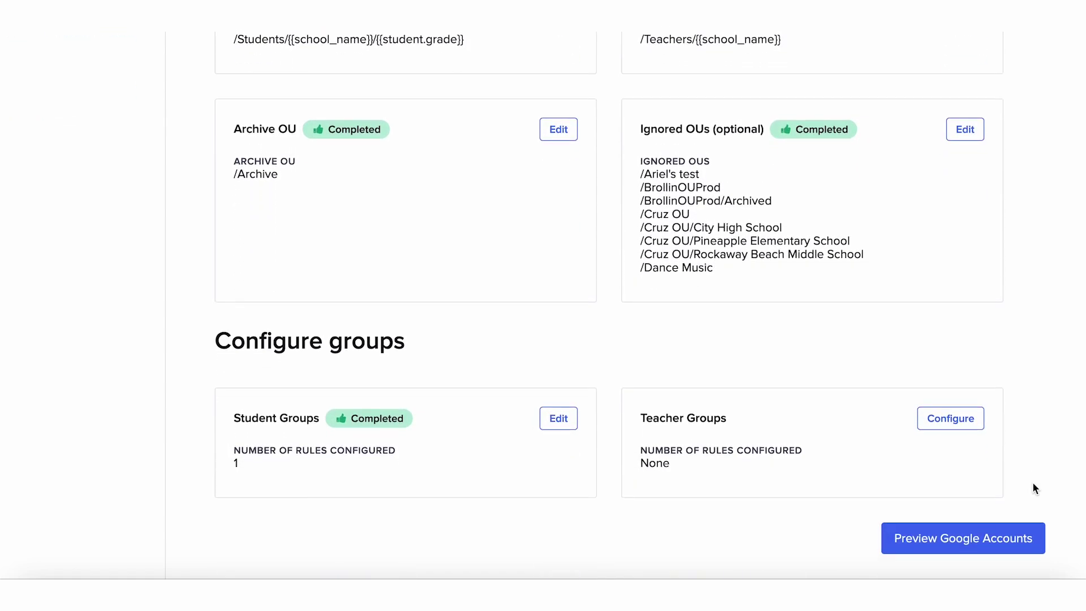
# - Generate the Google accounts preview (789 accounts to create) and download the full preview
pyautogui.click(1014, 540)
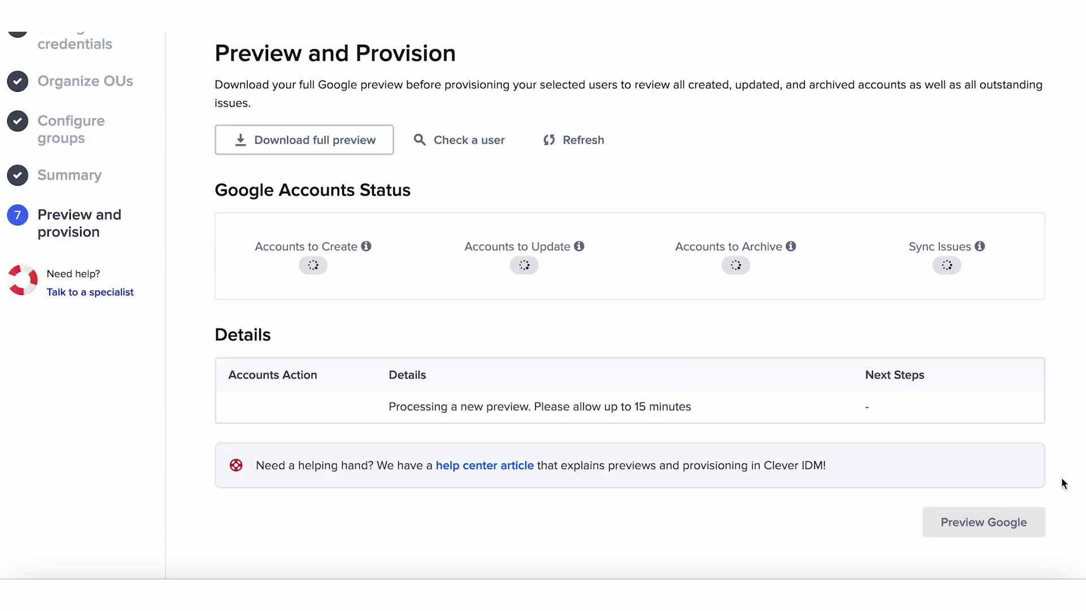
pyautogui.scroll(1, 1064, 484)
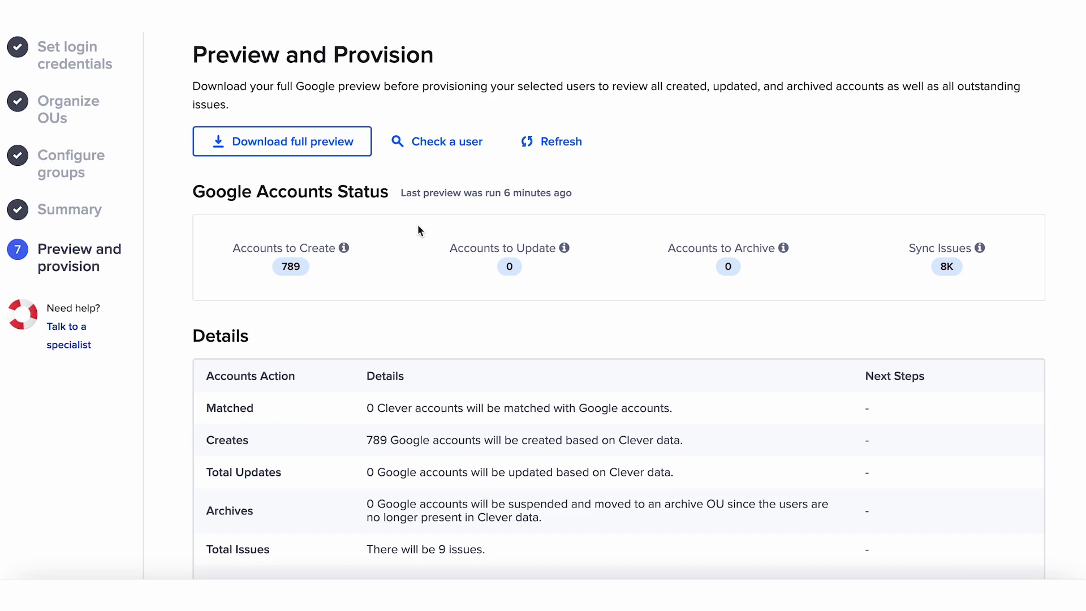
pyautogui.click(343, 144)
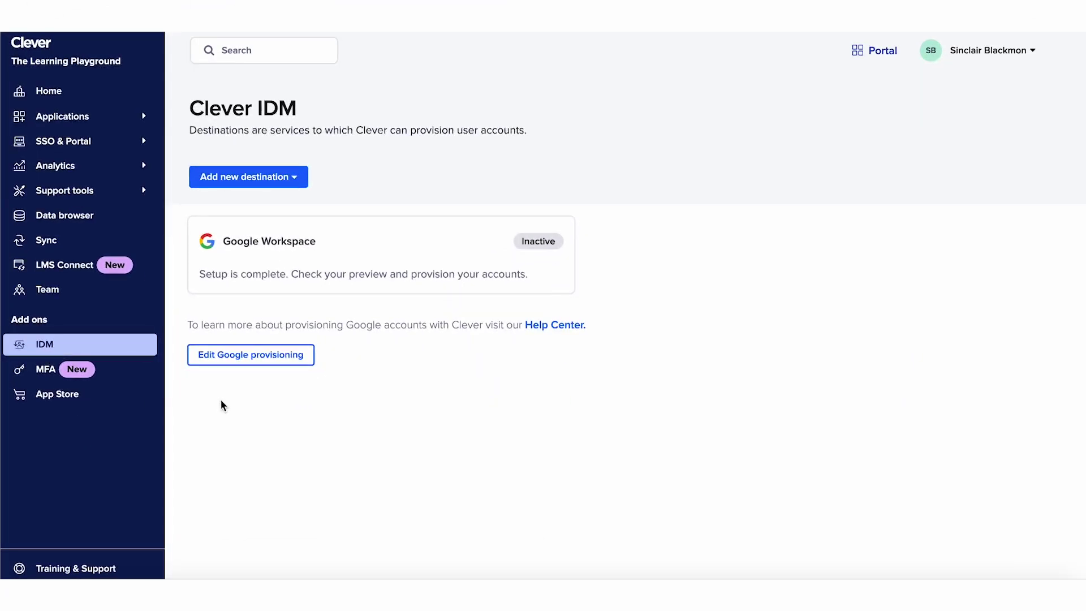
# - Start buying Clever IDM from the App Store, entering 70 users, and proceed through pricing
pyautogui.click(145, 395)
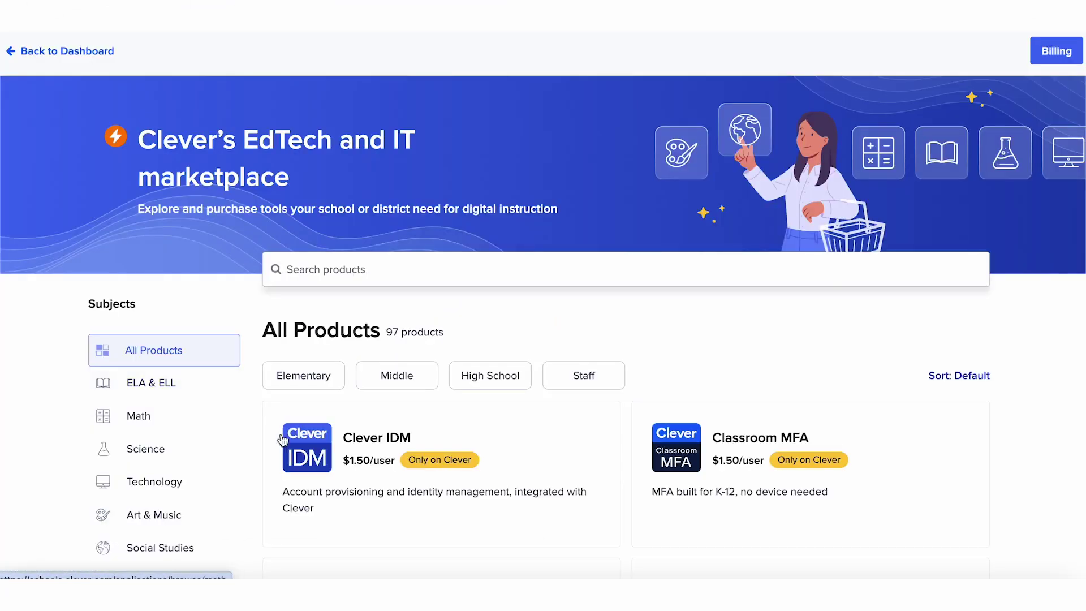
pyautogui.click(513, 512)
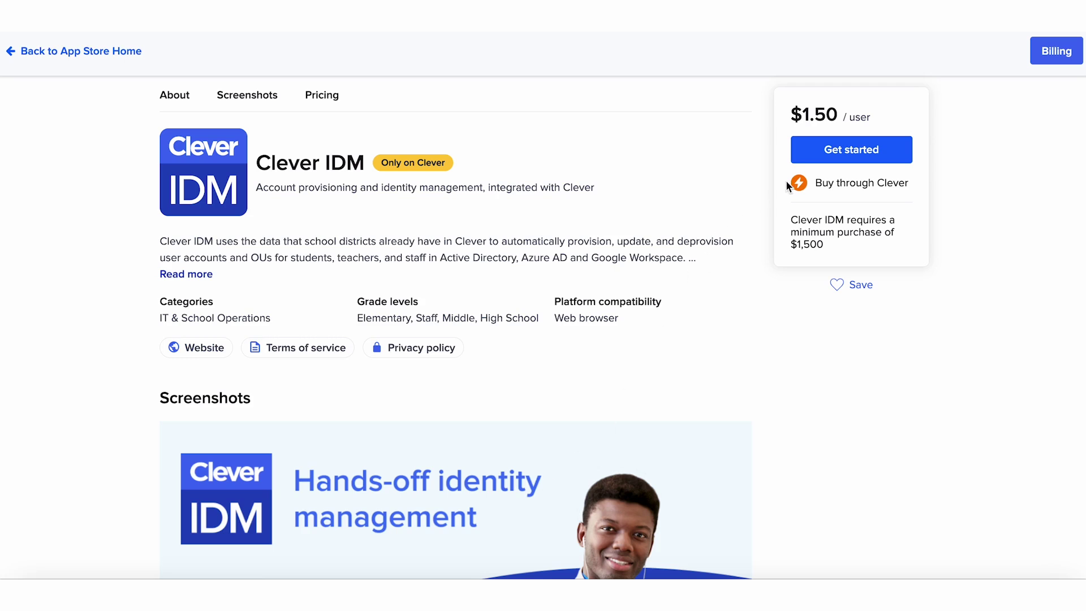
pyautogui.click(810, 149)
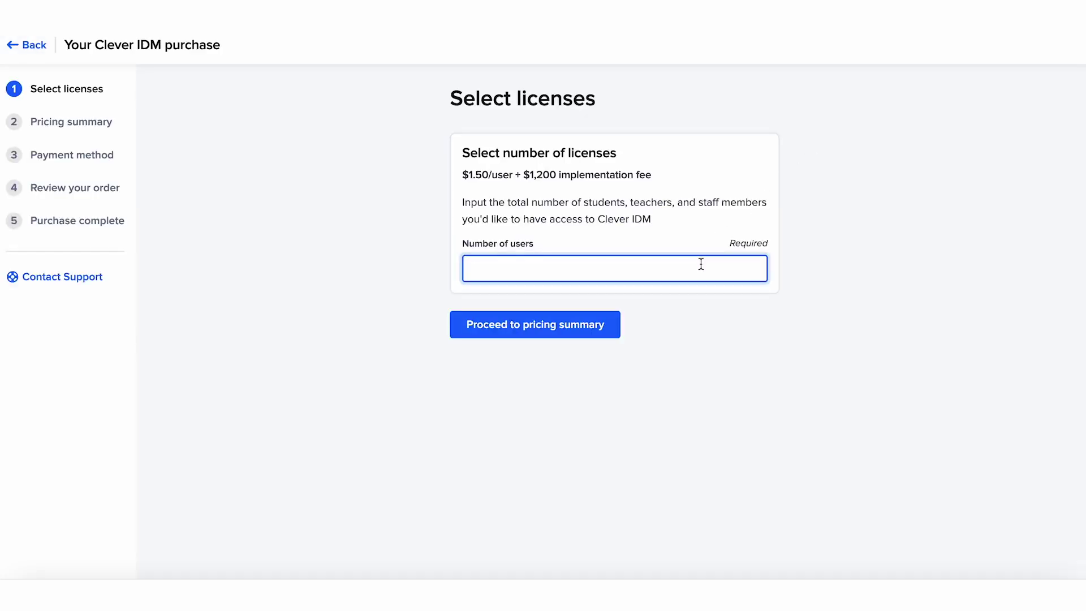
pyautogui.write('700')
pyautogui.click(603, 334)
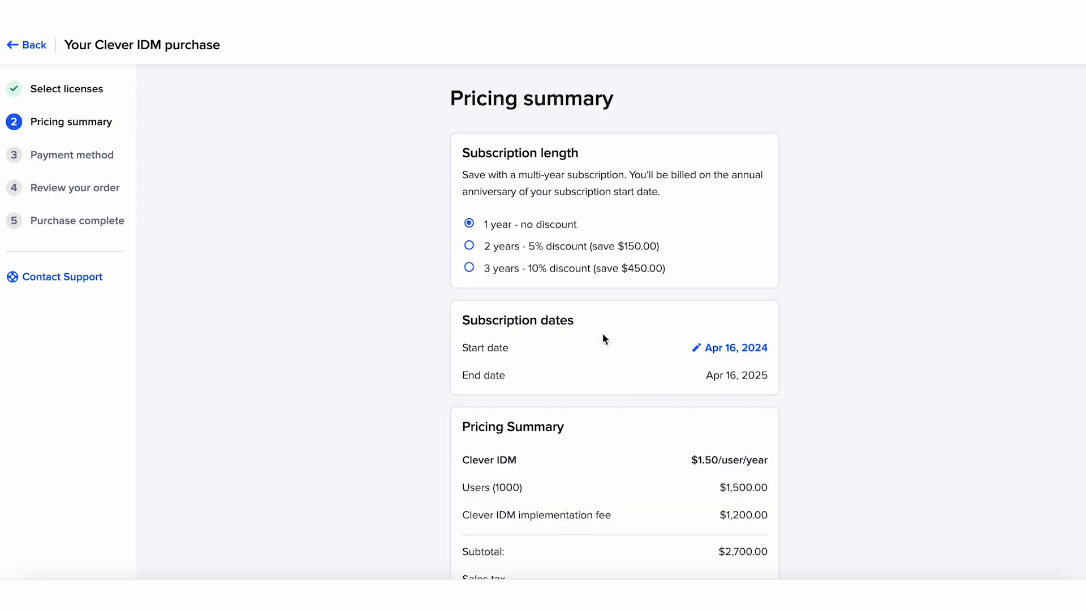
pyautogui.scroll(-6, 602, 334)
pyautogui.click(599, 306)
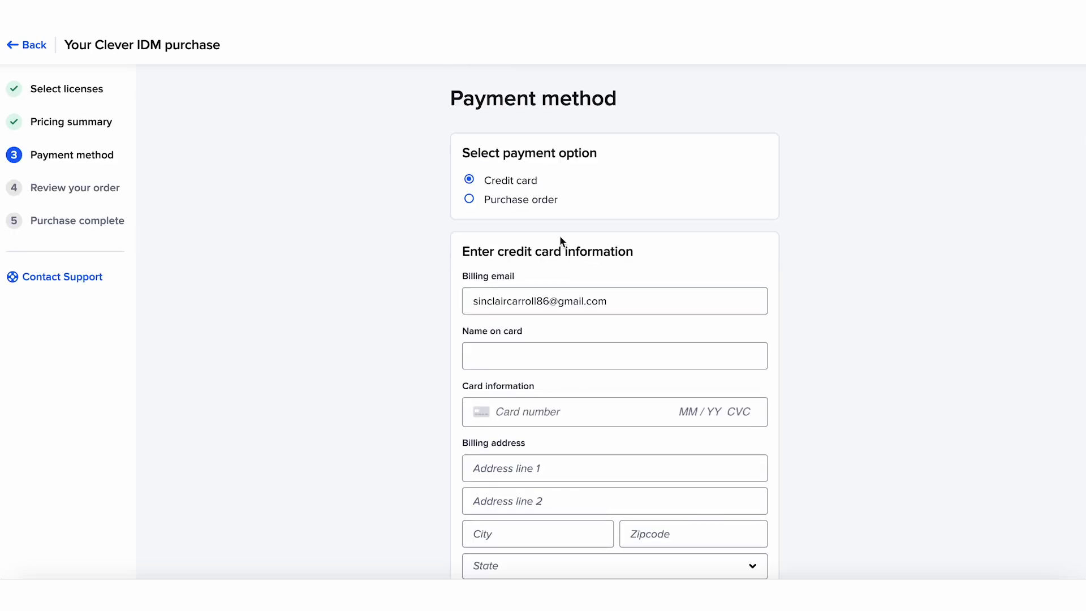
# - Pay by purchase order with billing ZIP 80122 and review the $2,700.00 quote
pyautogui.click(538, 201)
pyautogui.click(537, 298)
pyautogui.write('80122')
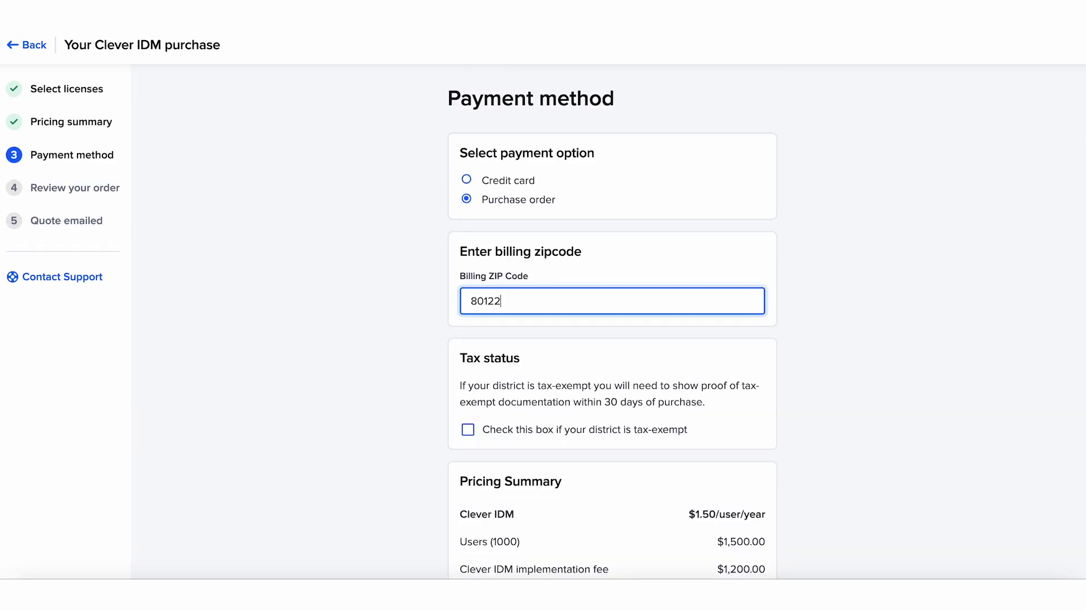
pyautogui.click(569, 344)
pyautogui.scroll(-3, 569, 344)
pyautogui.click(533, 537)
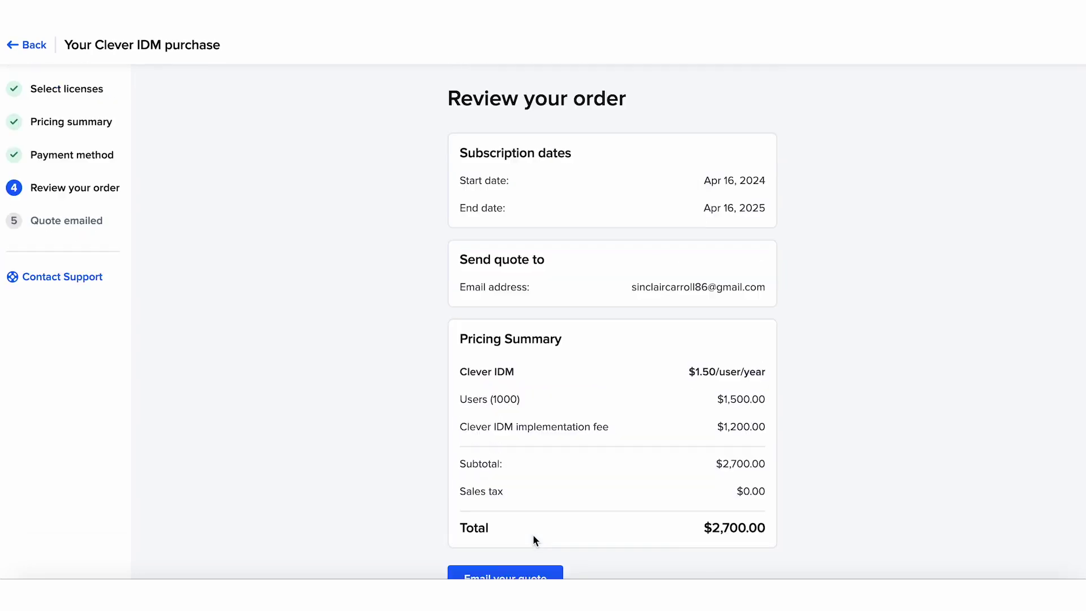
pyautogui.scroll(-1, 533, 537)
pyautogui.click(546, 547)
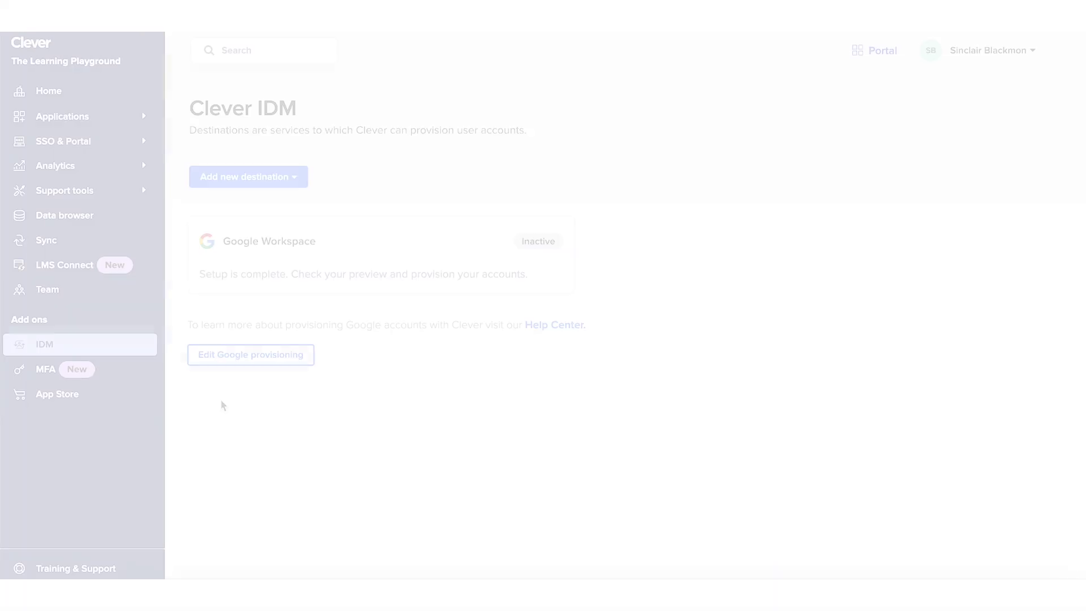